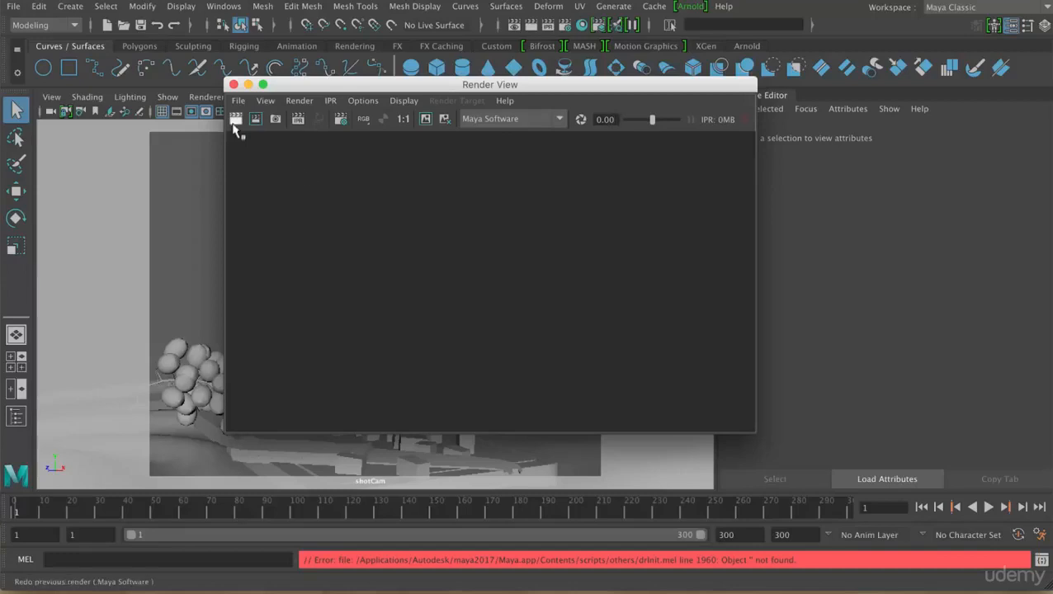
Render the scene through the shotCam camera with Maya Software and keep the rendered image.
right_click(236, 124)
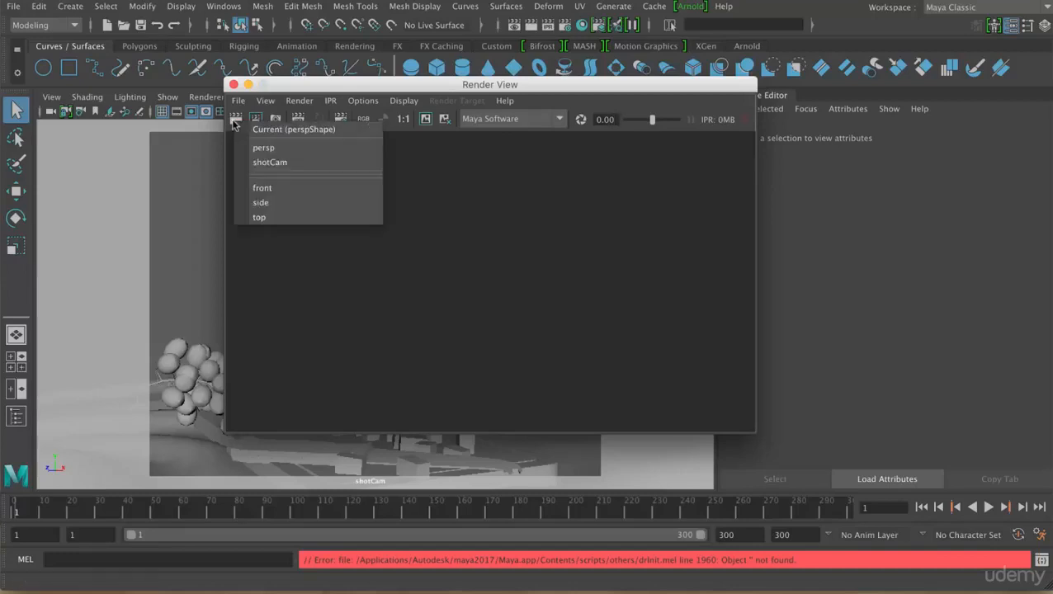
left_click(276, 164)
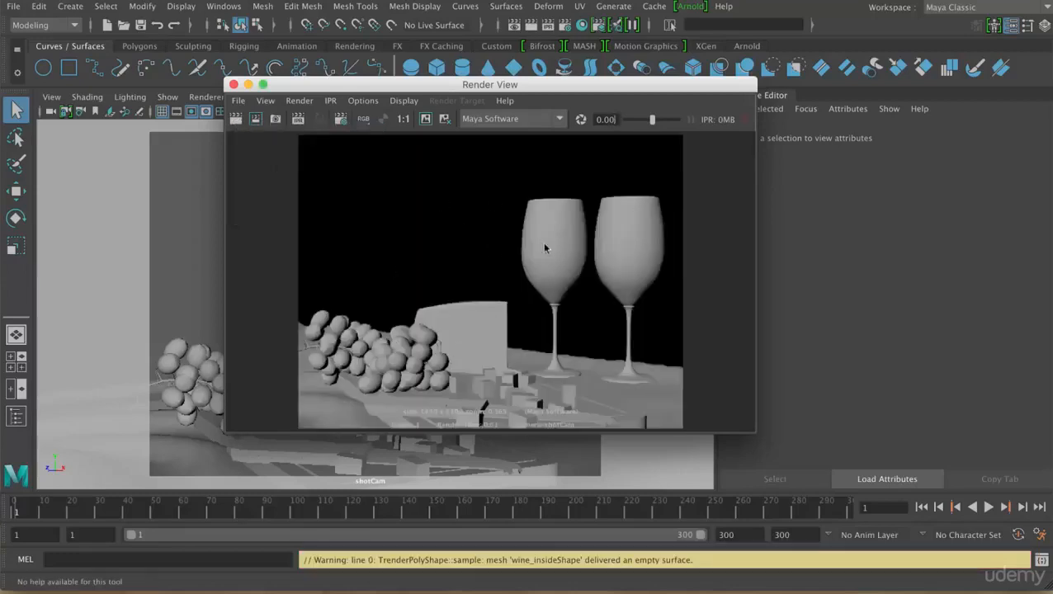
left_click(425, 119)
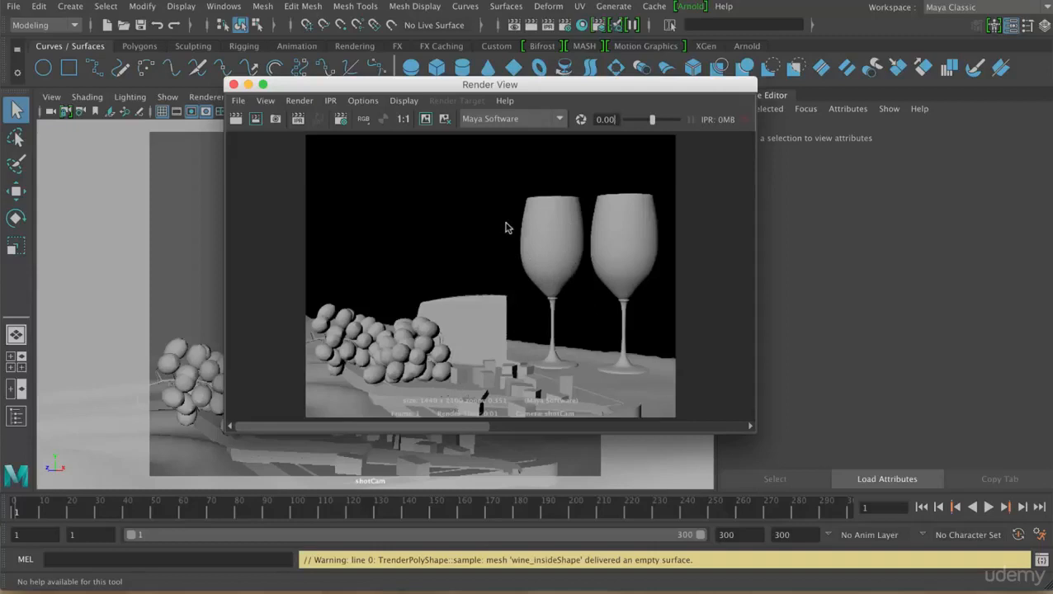
Set the renderer to Arnold Renderer with a 50% test resolution (720x550), and enlarge the Render View.
left_click(507, 120)
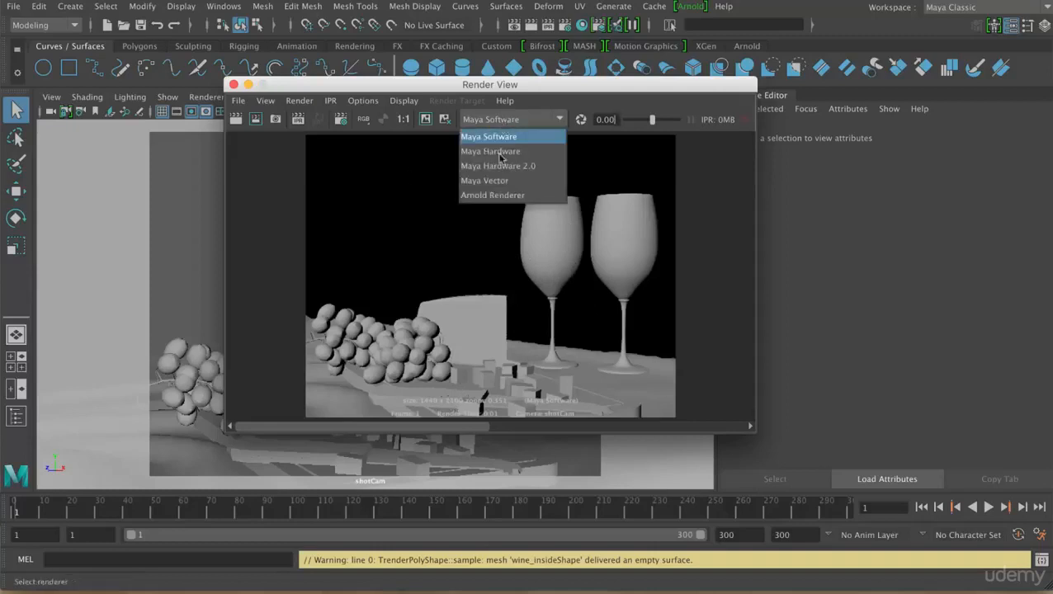
left_click(490, 196)
left_click(363, 101)
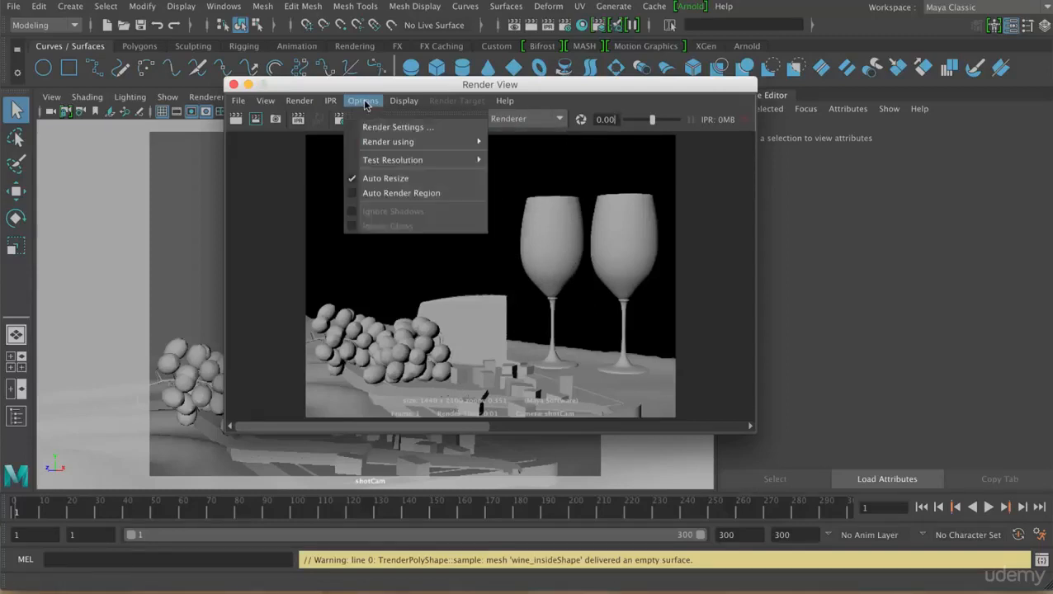
mouse_move(366, 159)
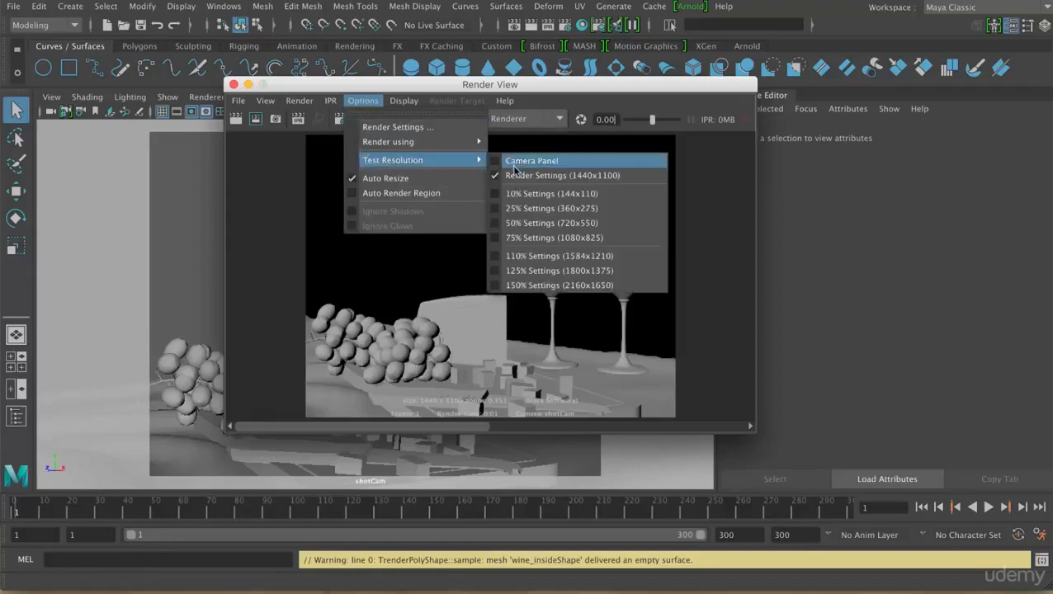
left_click(513, 225)
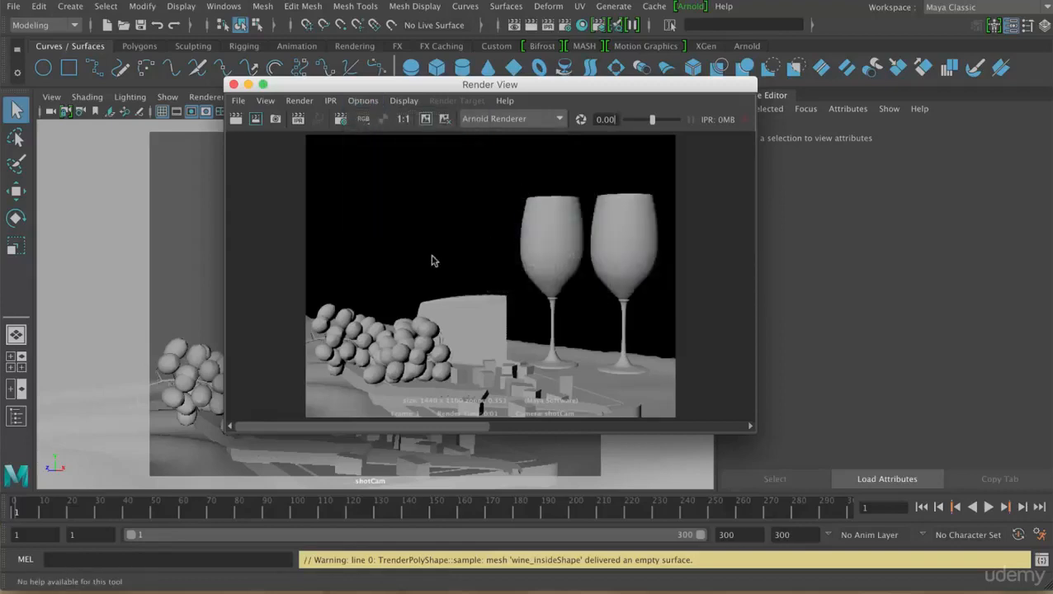
left_click_drag(753, 436, 832, 535)
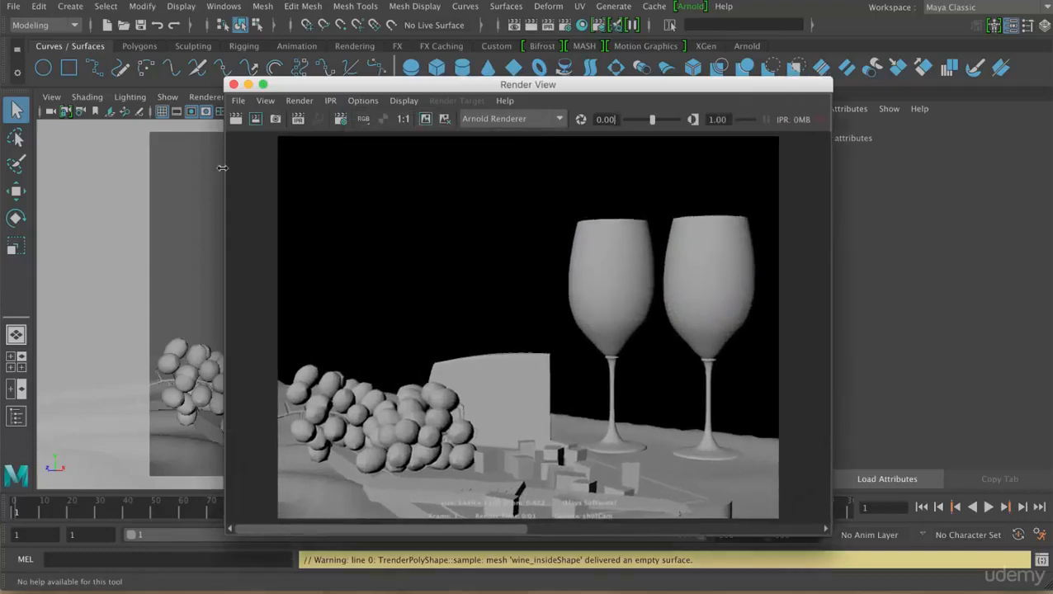
Render the frame with Arnold and check its alpha channel before returning to the RGB display.
left_click(236, 119)
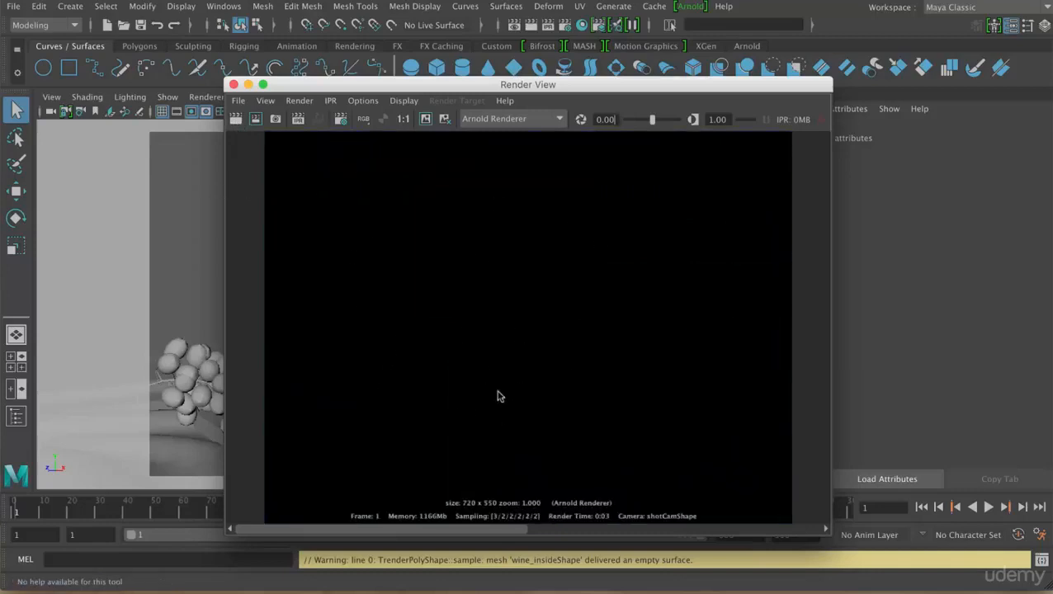
left_click(383, 120)
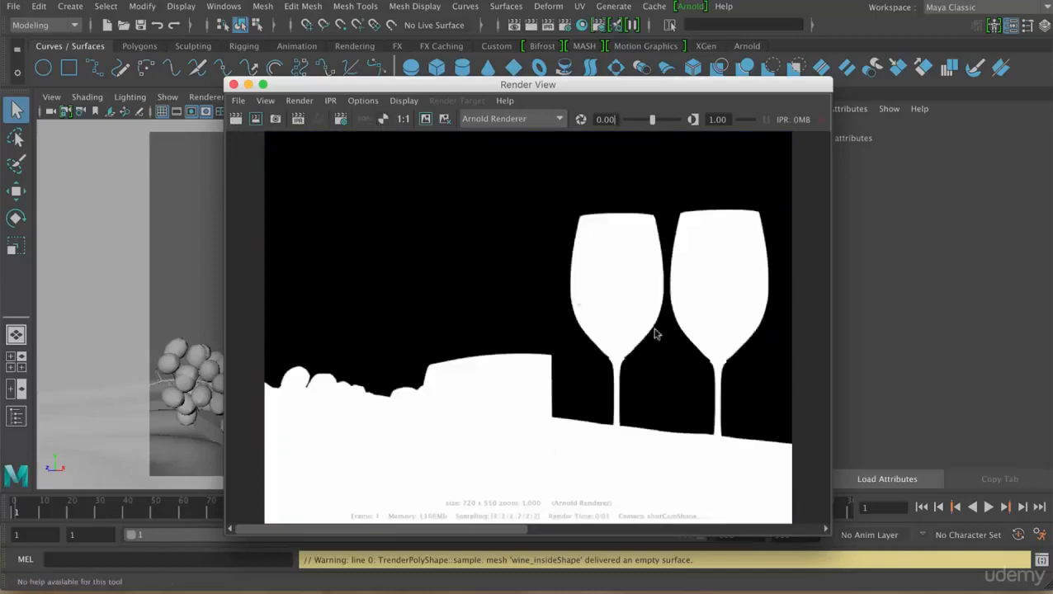
left_click(363, 120)
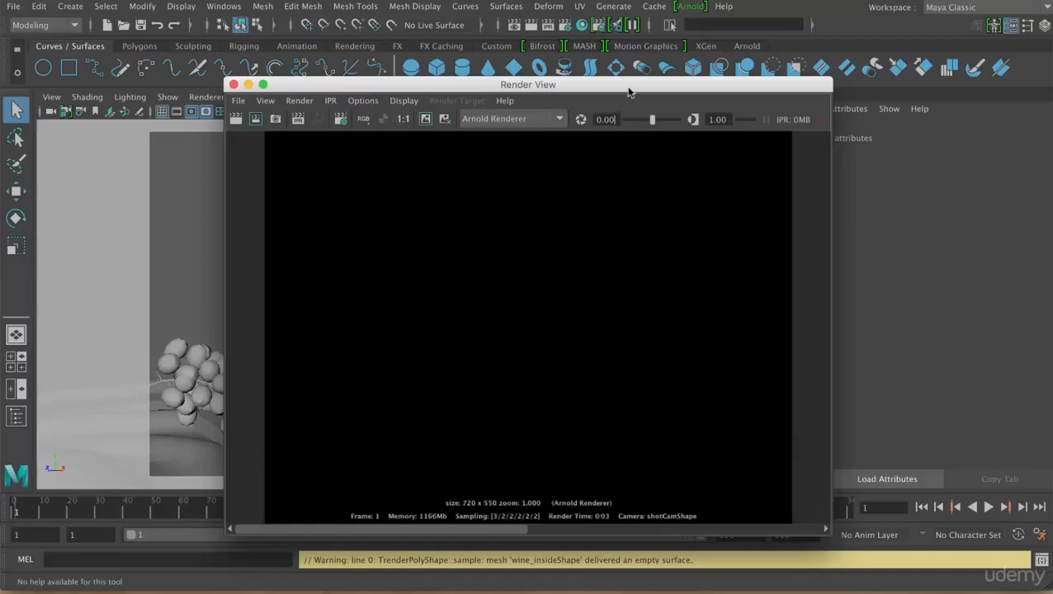
Create an Arnold area light and minimize the Render View to uncover the scene.
left_click_drag(629, 89, 446, 62)
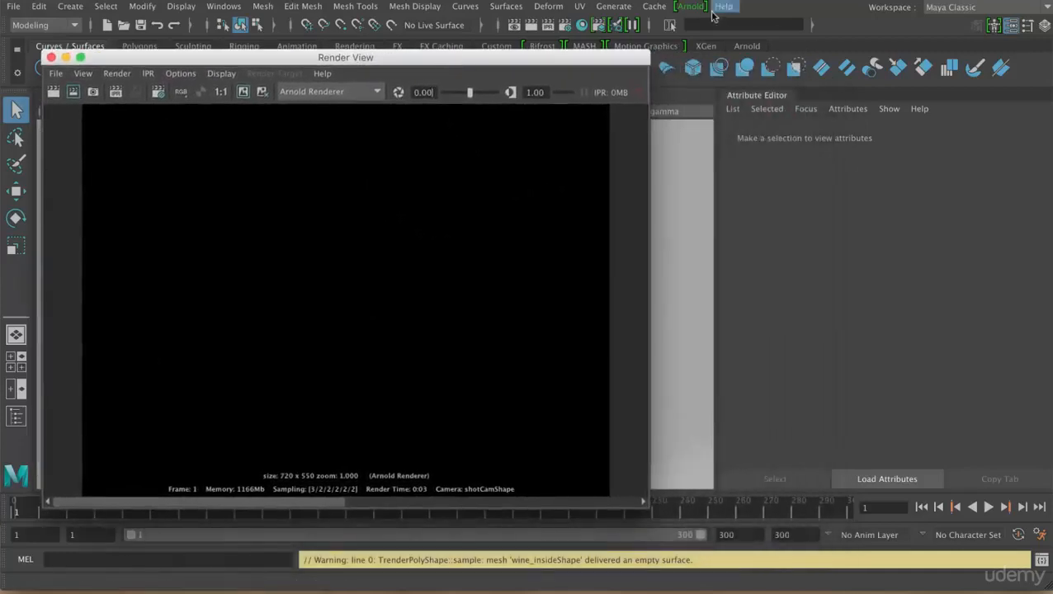
left_click(690, 7)
mouse_move(708, 63)
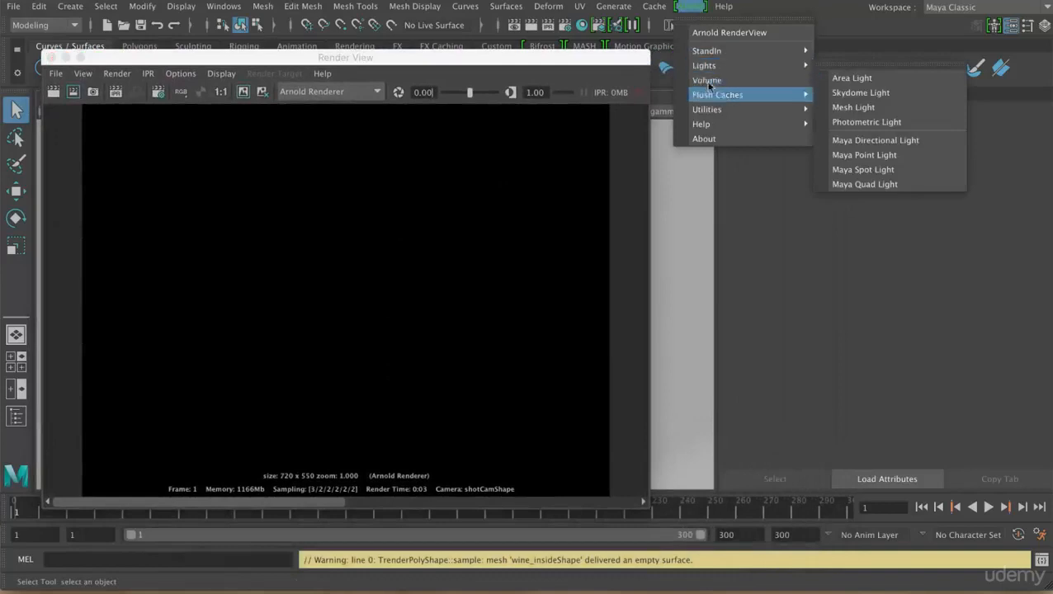
left_click(850, 79)
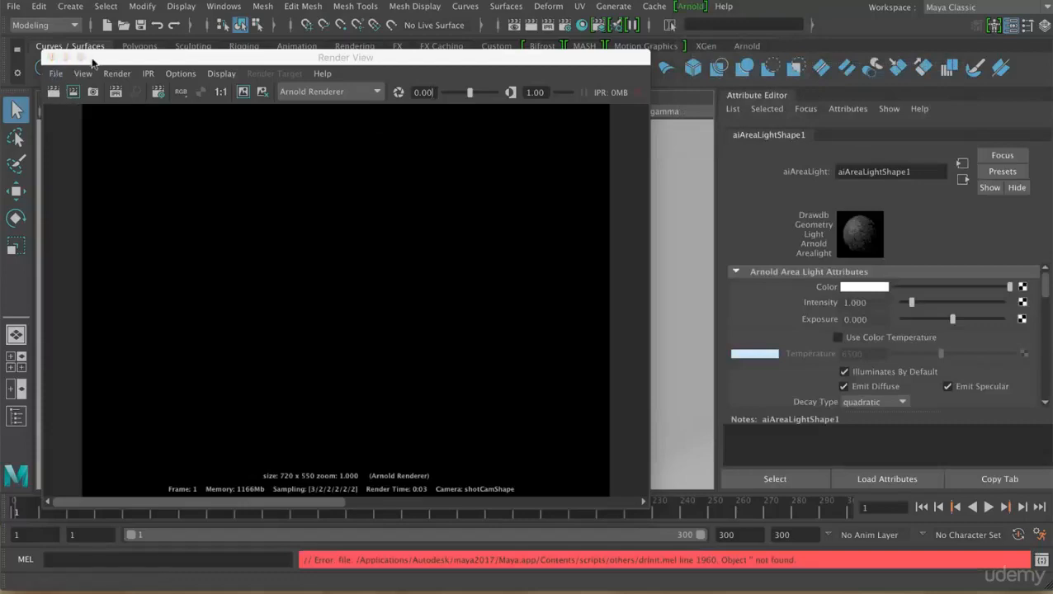
left_click_drag(39, 63, 334, 69)
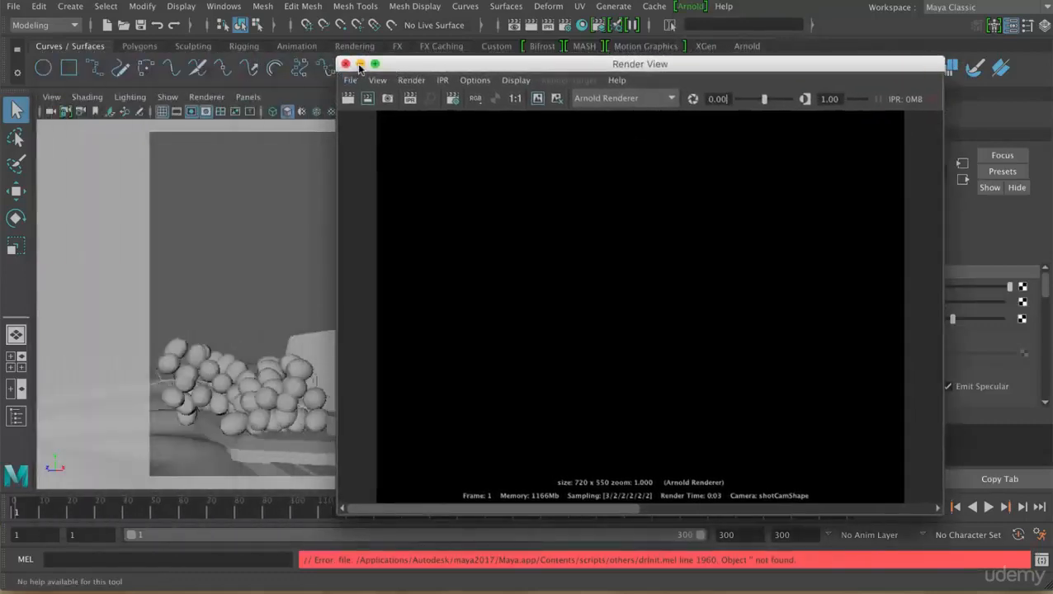
left_click(359, 64)
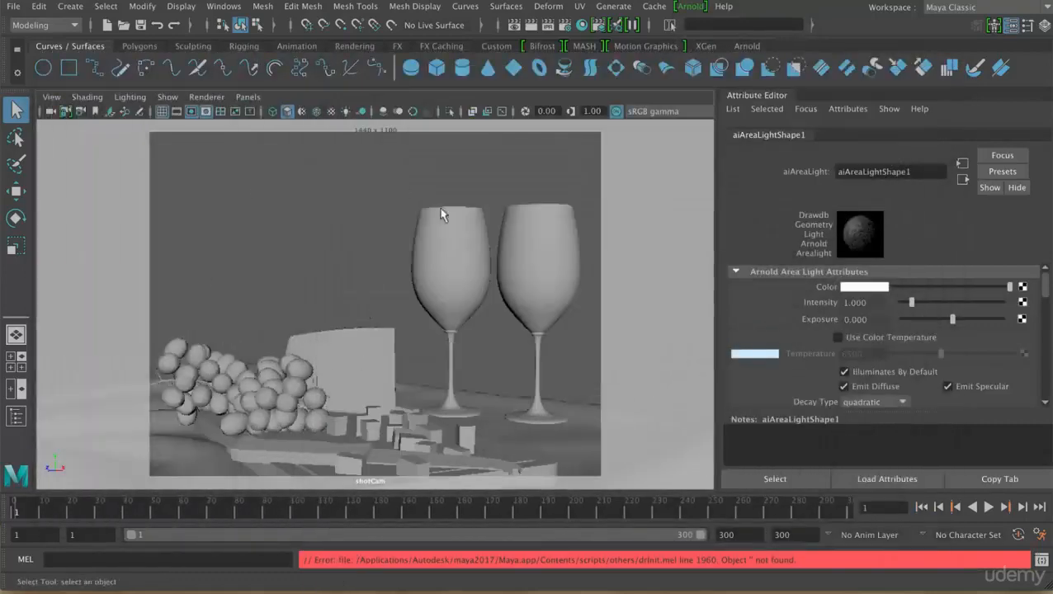
Raise the new area light above the grapes and scale it up.
key("w")
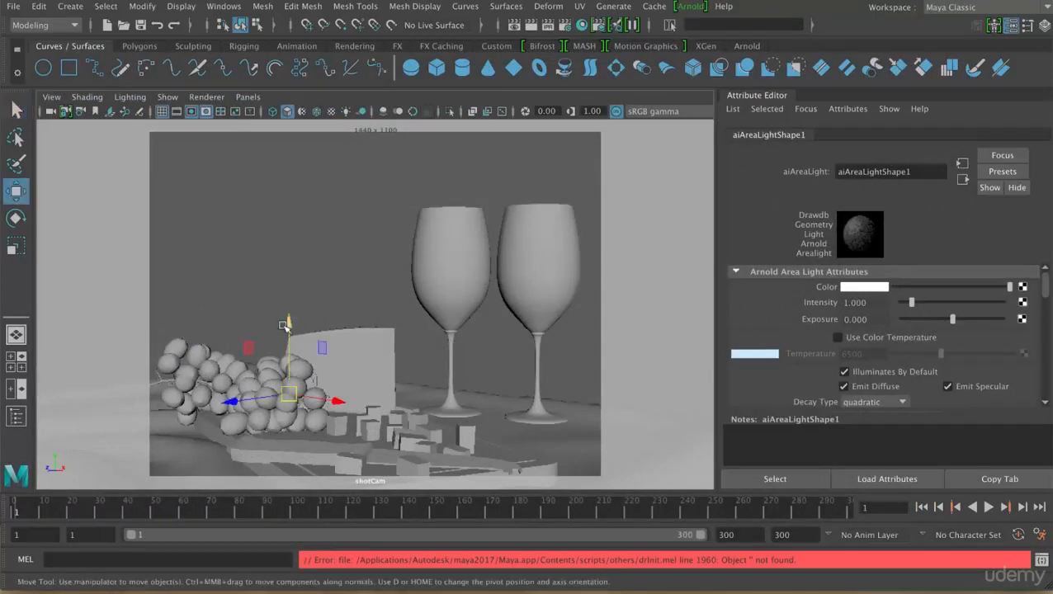
left_click_drag(285, 325, 294, 227)
key("e")
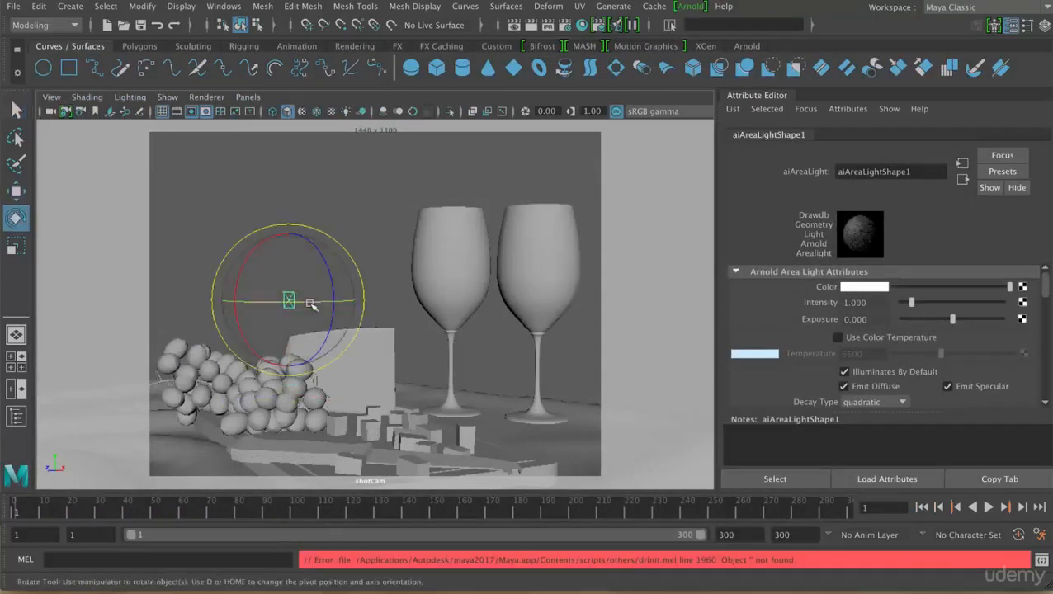
key("r")
left_click_drag(301, 303, 310, 335)
Tilt the area light down toward the glasses and raise it to the upper edge of the shotCam frame.
key("e")
key("w")
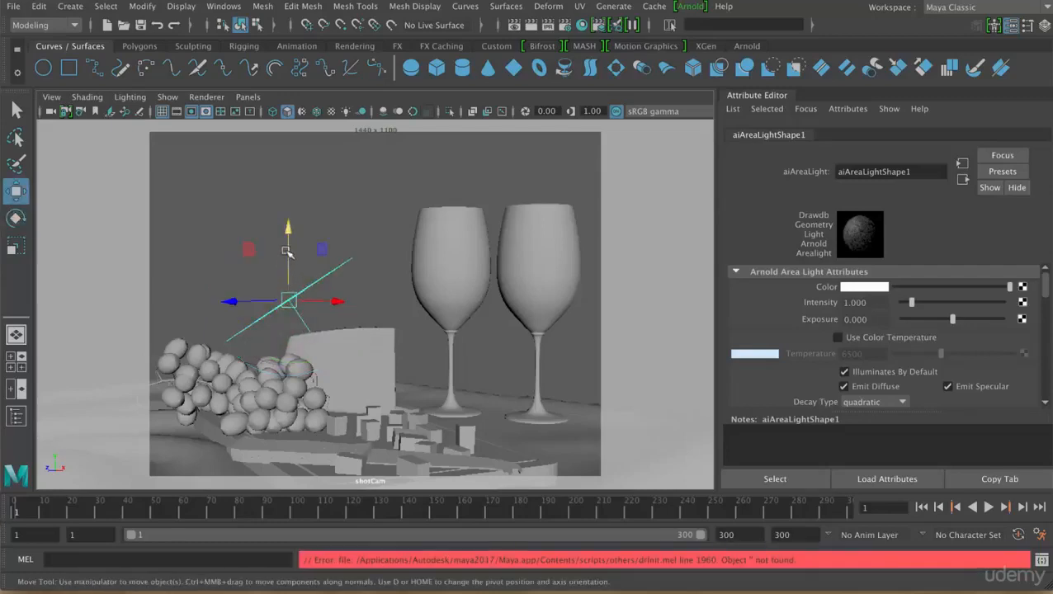
left_click_drag(286, 251, 287, 119)
Check the area light's placement over the table from the persp camera and return to the shotCam view.
key("space")
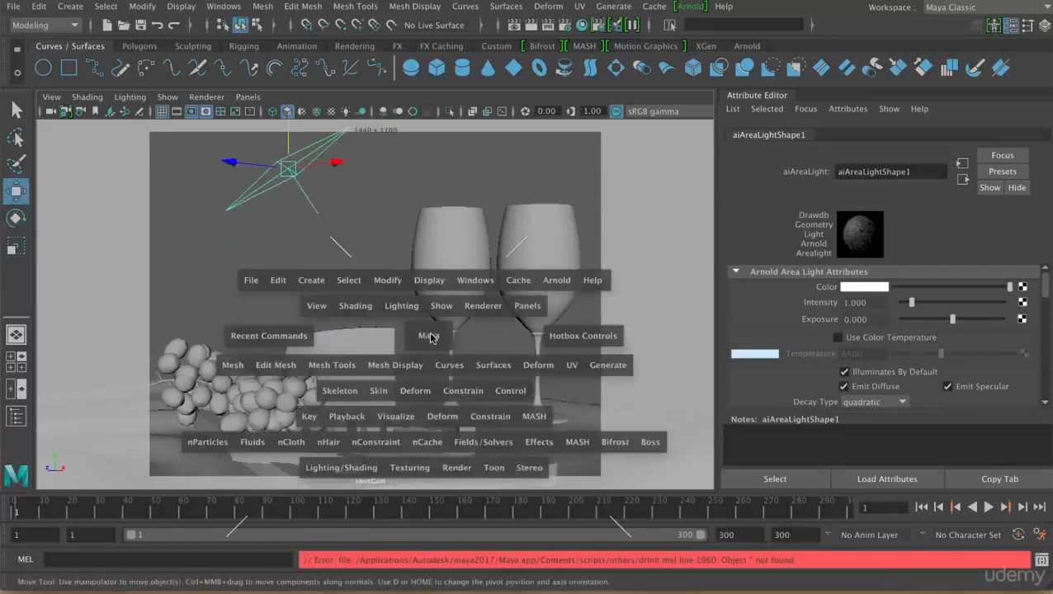
left_click_drag(429, 338, 428, 294)
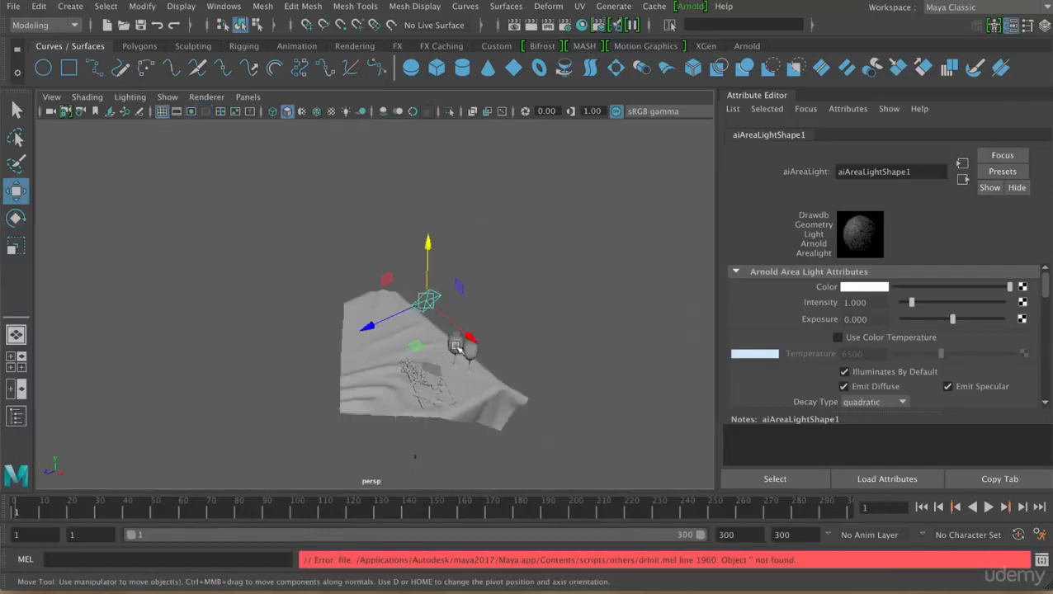
left_click_drag(447, 341, 454, 377, "alt")
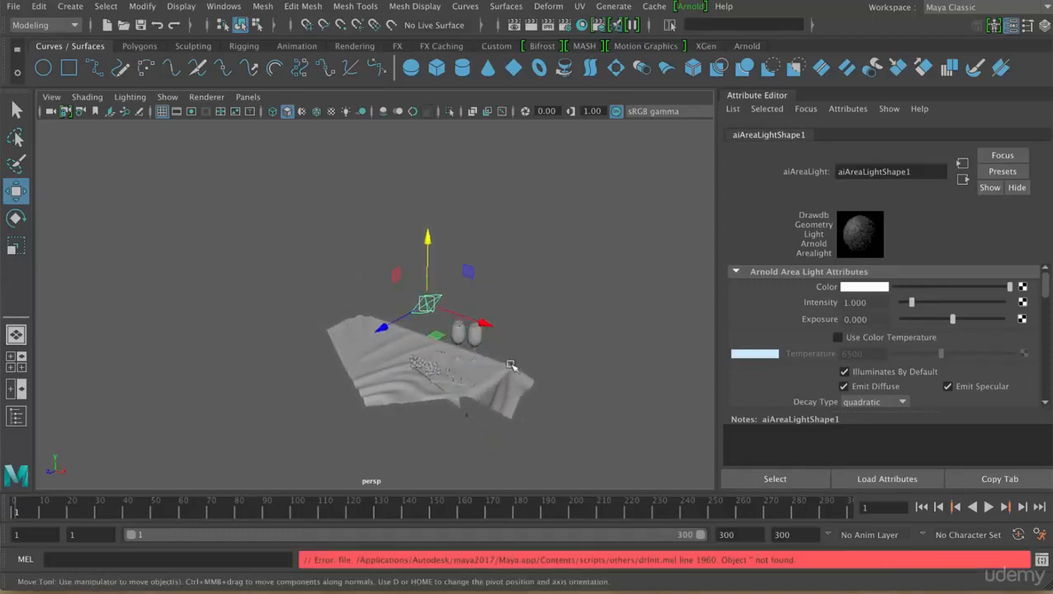
left_click_drag(506, 343, 445, 347, "alt")
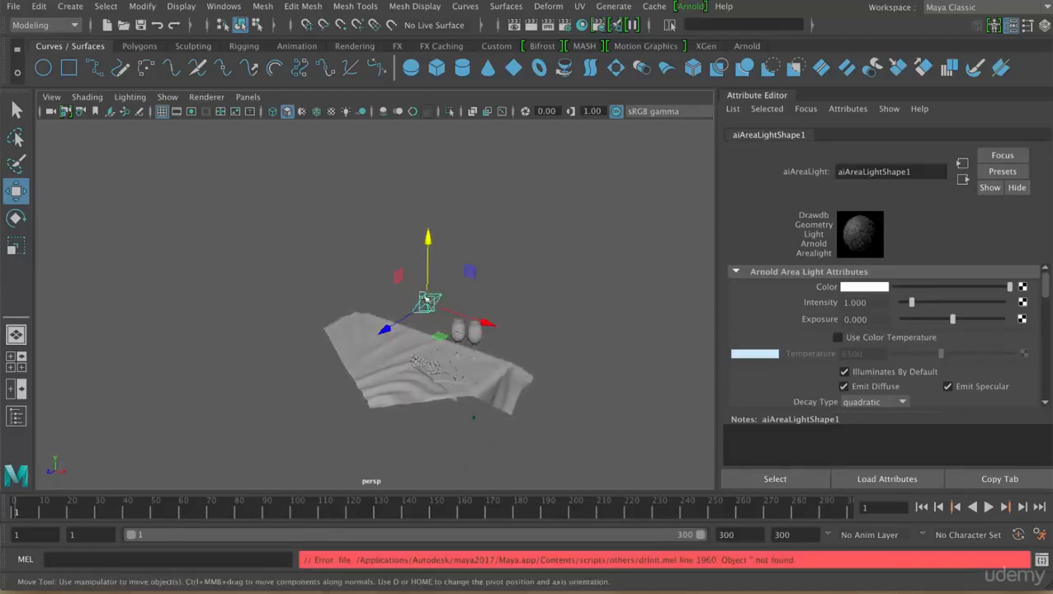
left_click(247, 97)
mouse_move(355, 111)
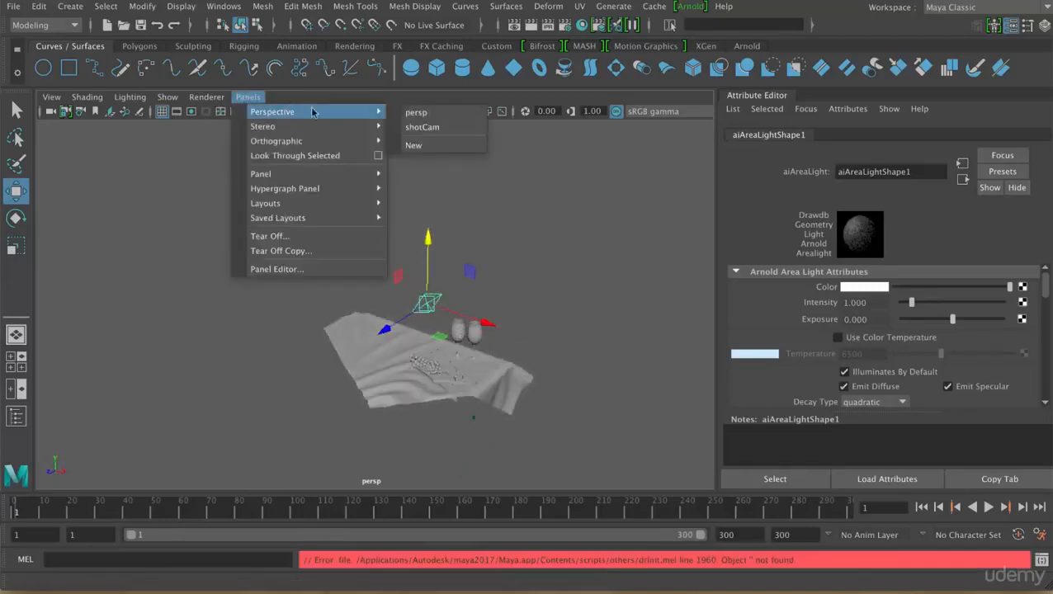
left_click(442, 128)
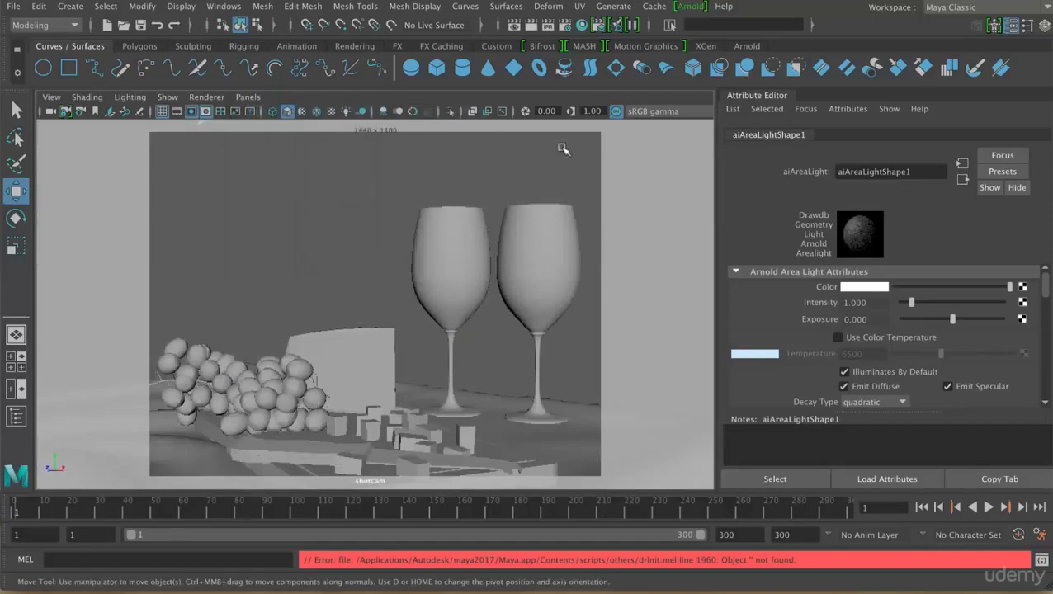
Start an Arnold IPR render of the shot and raise the area light's exposure to about 14.216.
left_click(513, 24)
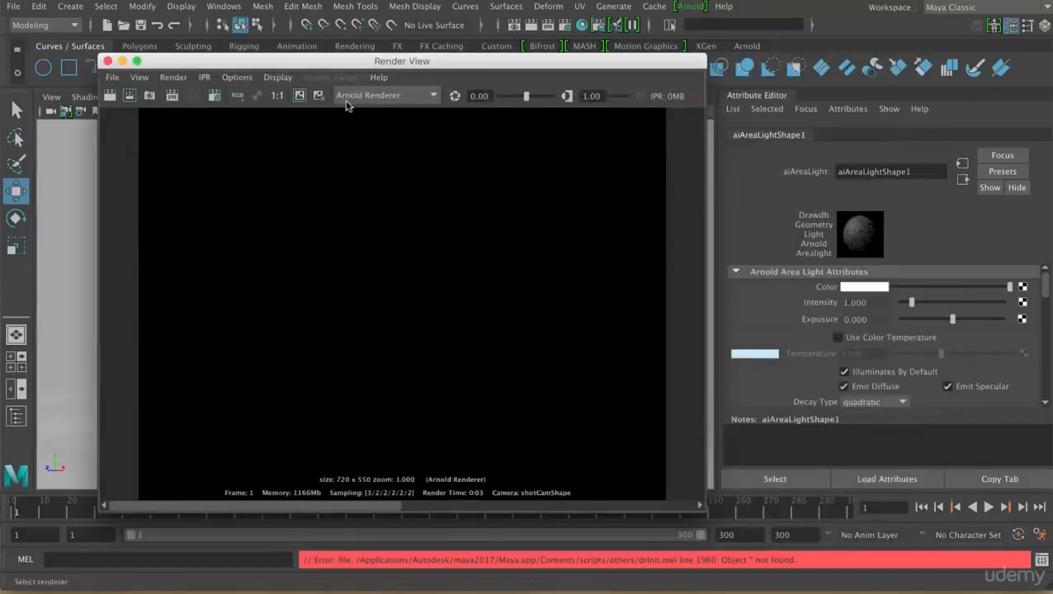
left_click(172, 97)
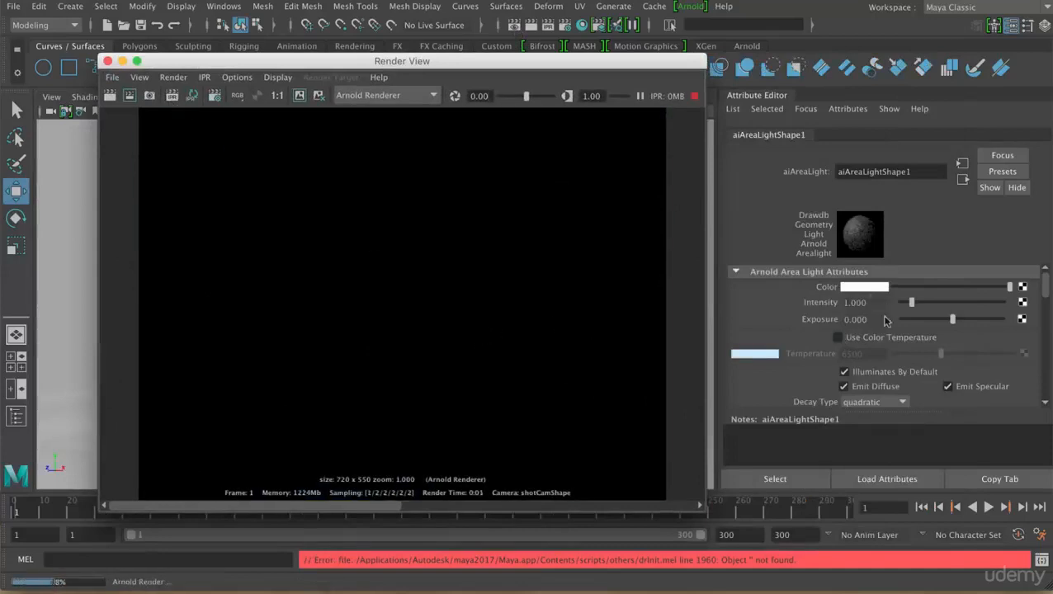
left_click_drag(952, 319, 1026, 330)
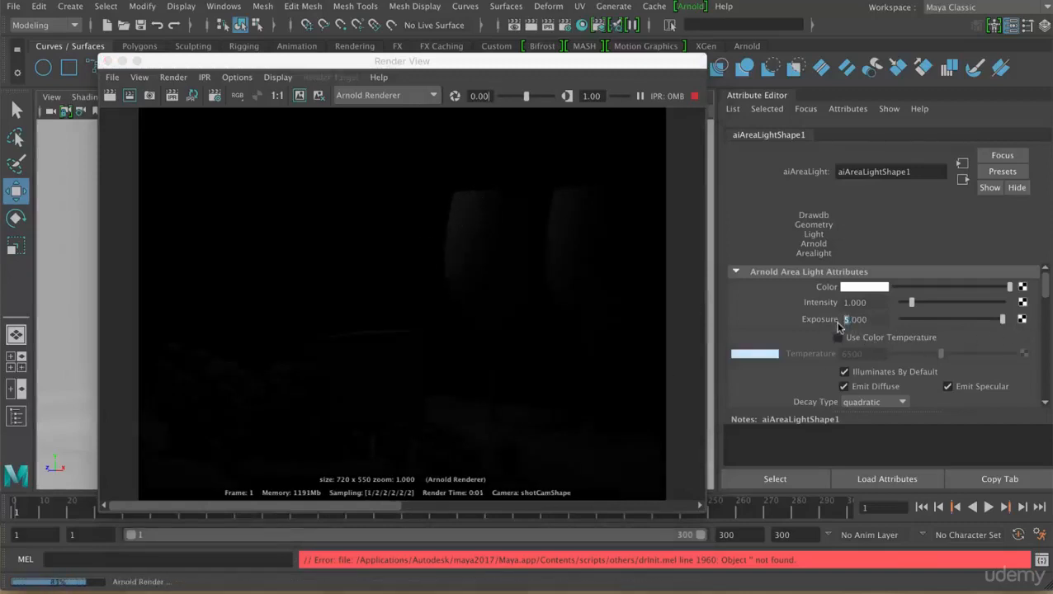
type("10")
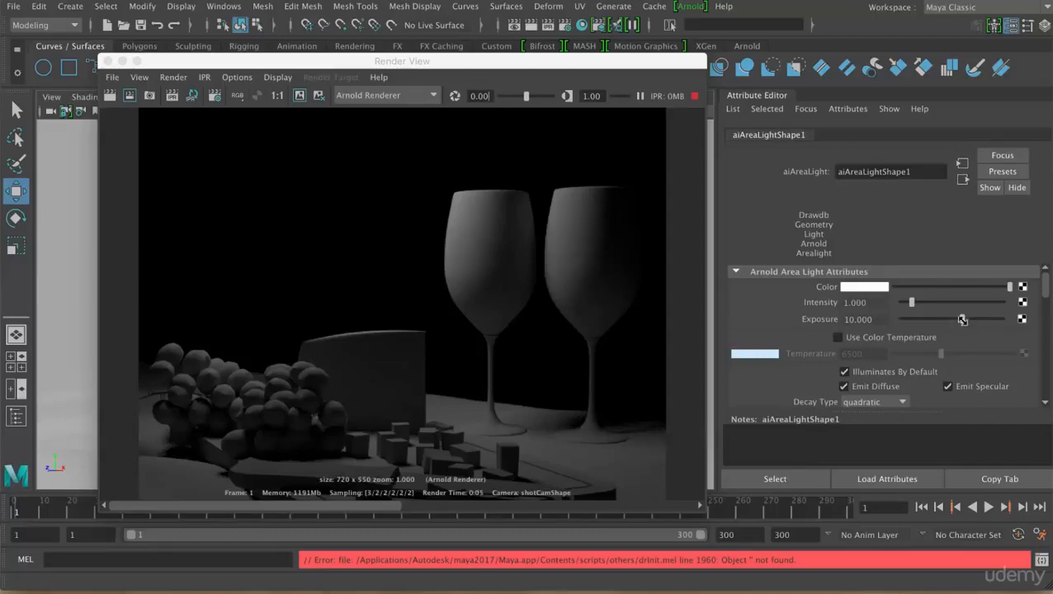
mouse_move(962, 320)
left_mouse_down()
mouse_move(1007, 318)
mouse_move(977, 326)
left_mouse_up()
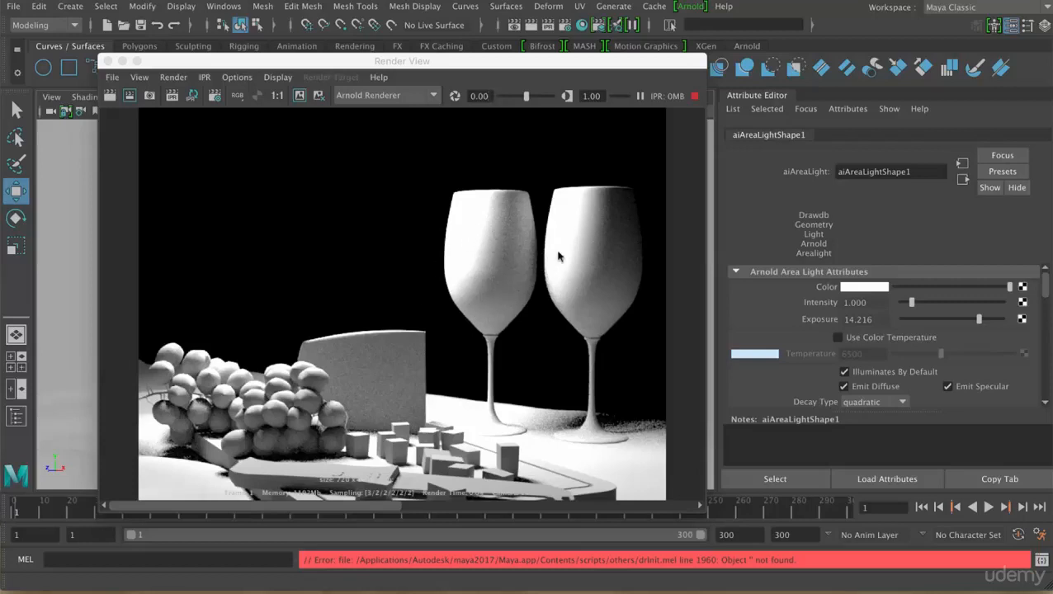
Stop the IPR render and replace the Render View with the Arnold RenderView.
left_click(695, 95)
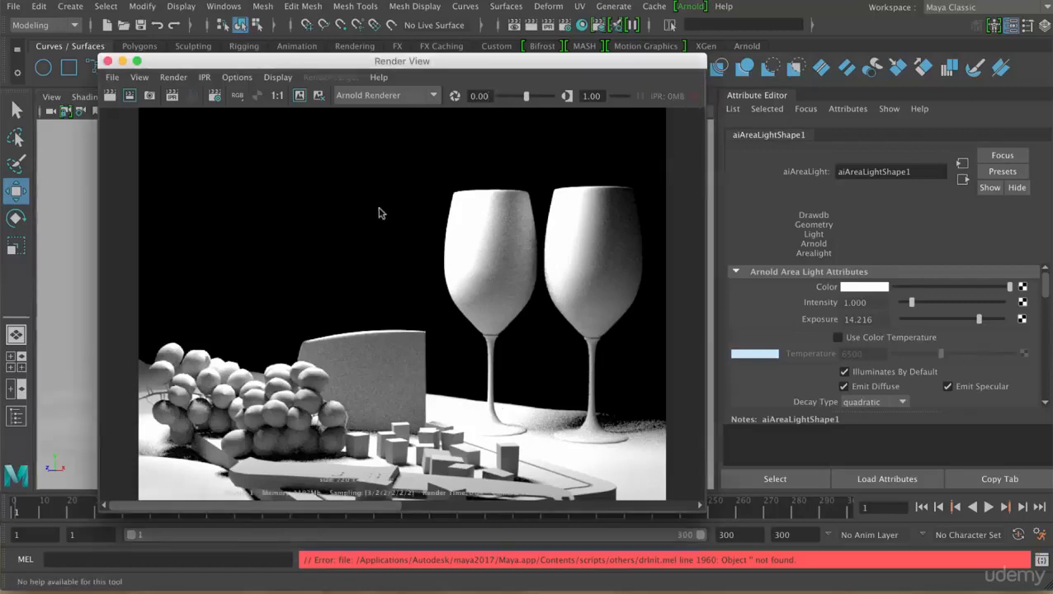
left_click(108, 62)
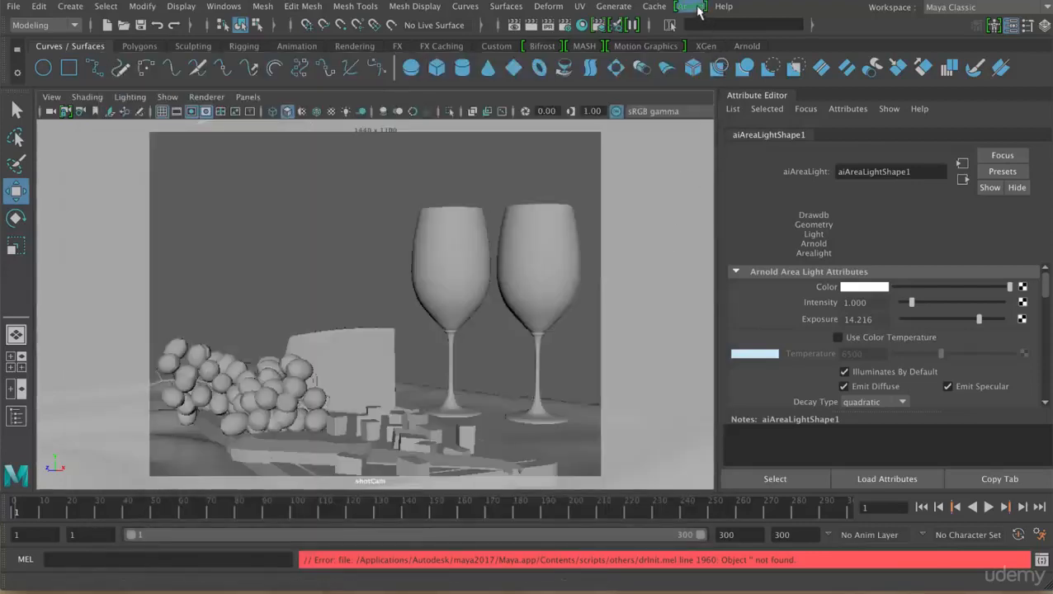
left_click(698, 11)
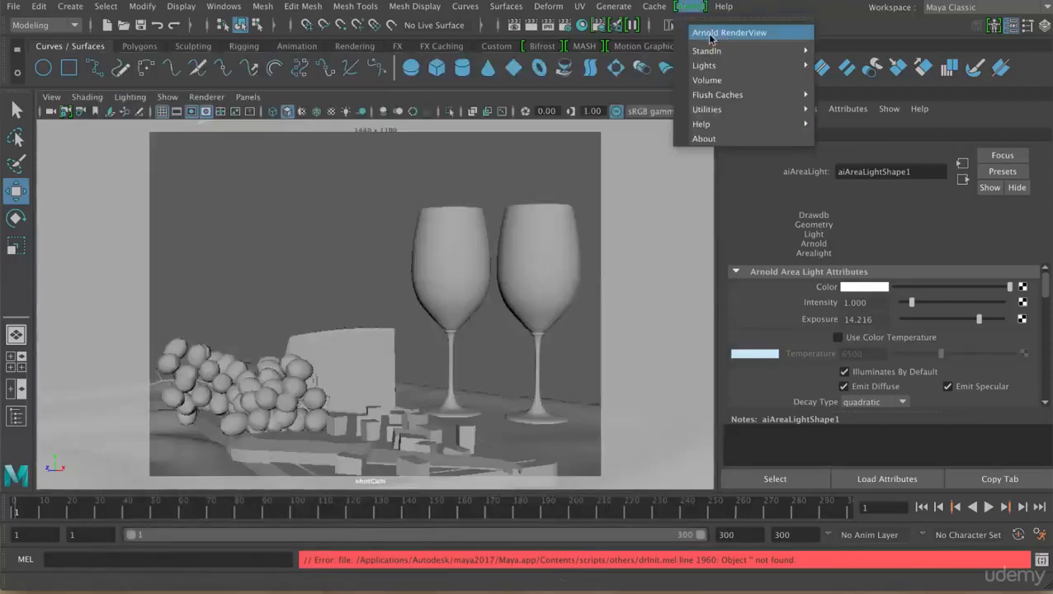
left_click(709, 35)
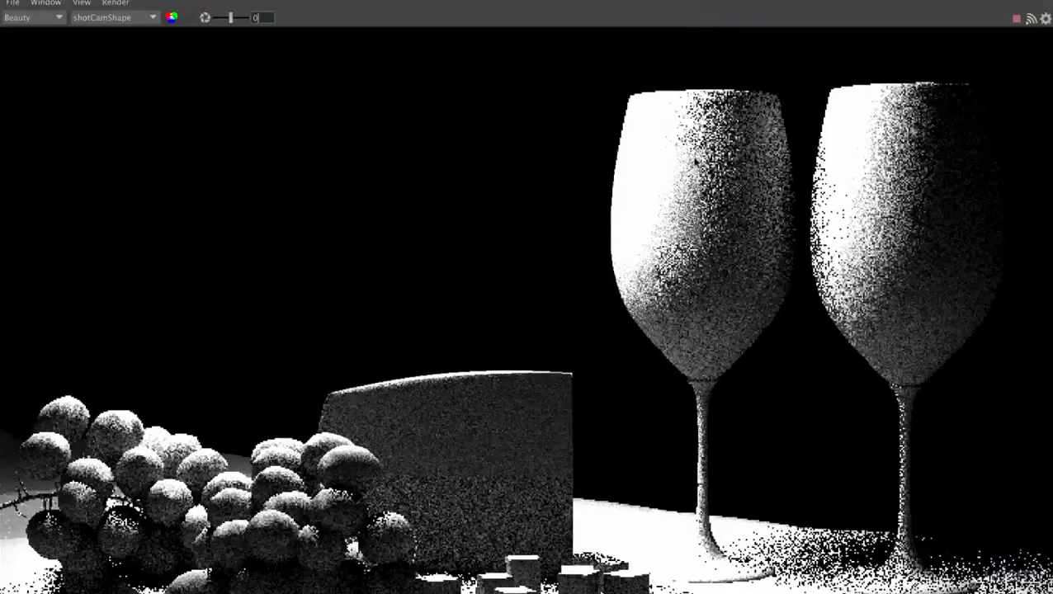
Try a 50% test resolution for the Arnold render of shotCam.
left_click(81, 3)
mouse_move(99, 125)
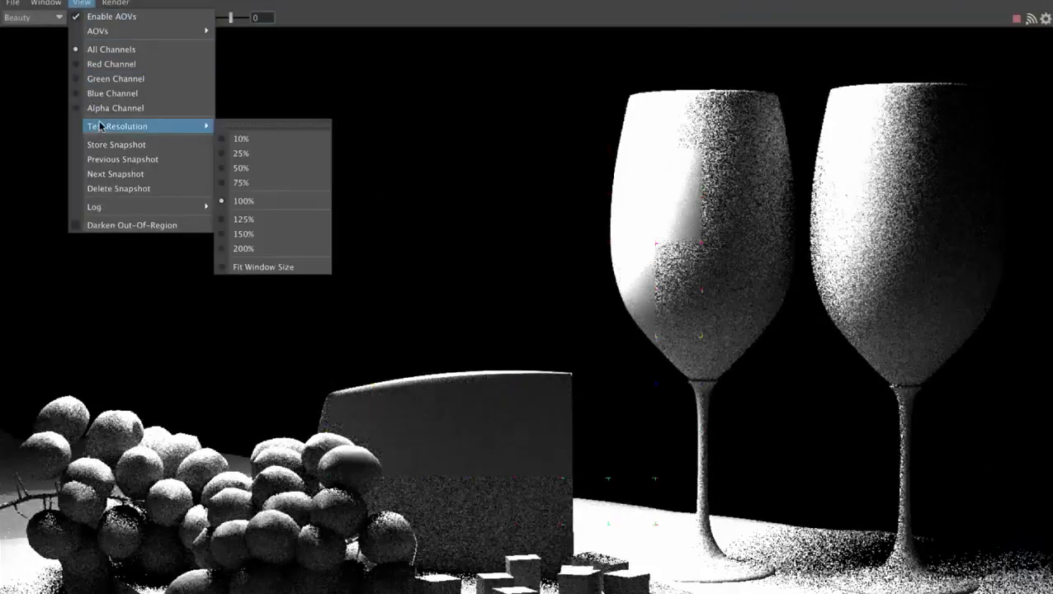
left_click(255, 170)
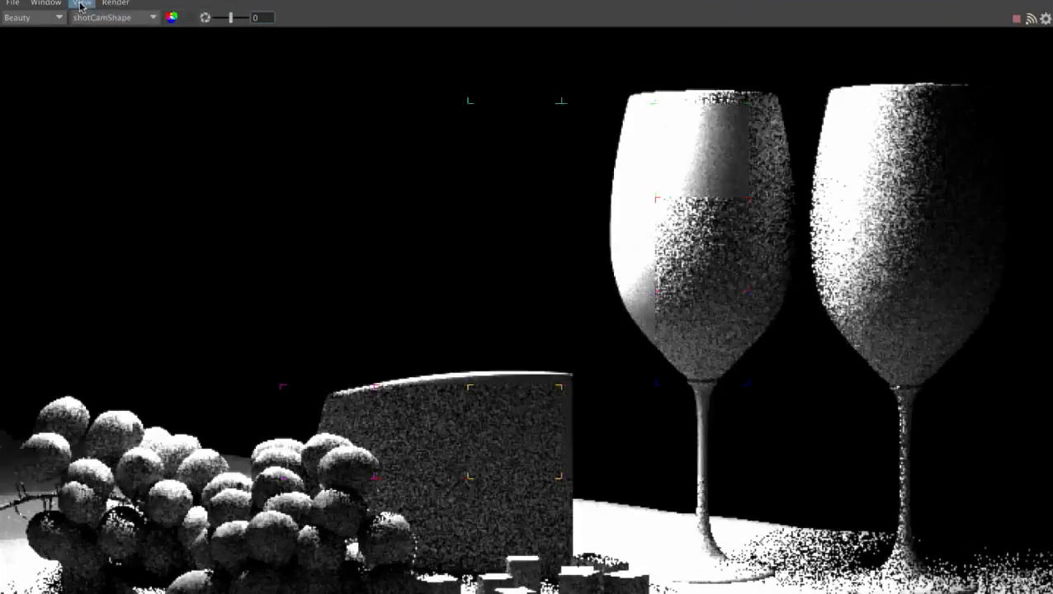
Display the render at its real size and shift the Arnold RenderView window so the surrounding Maya interface is accessible.
left_click(81, 4)
mouse_move(53, 4)
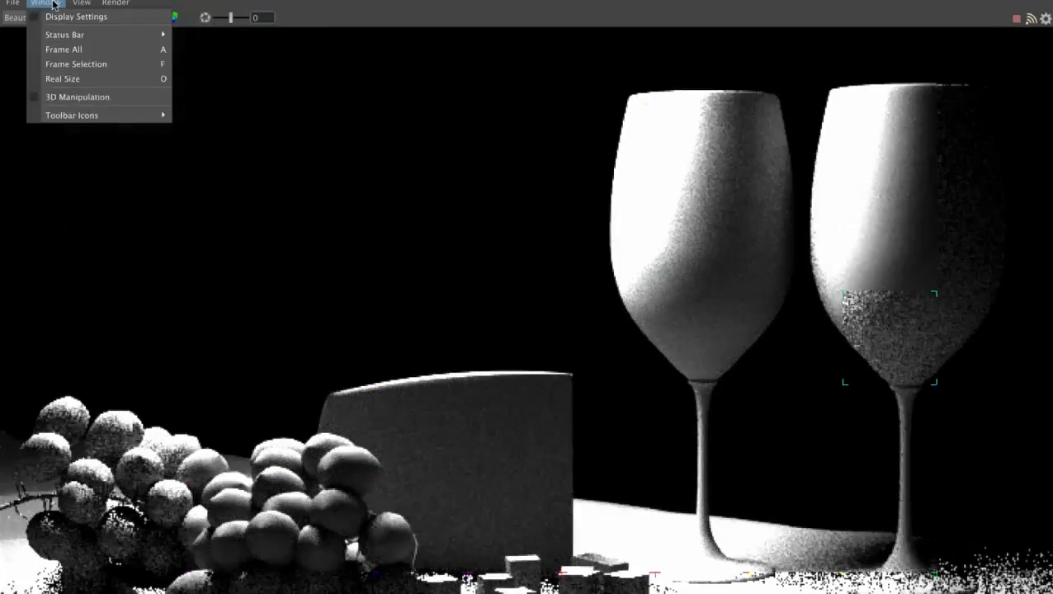
left_click(73, 81)
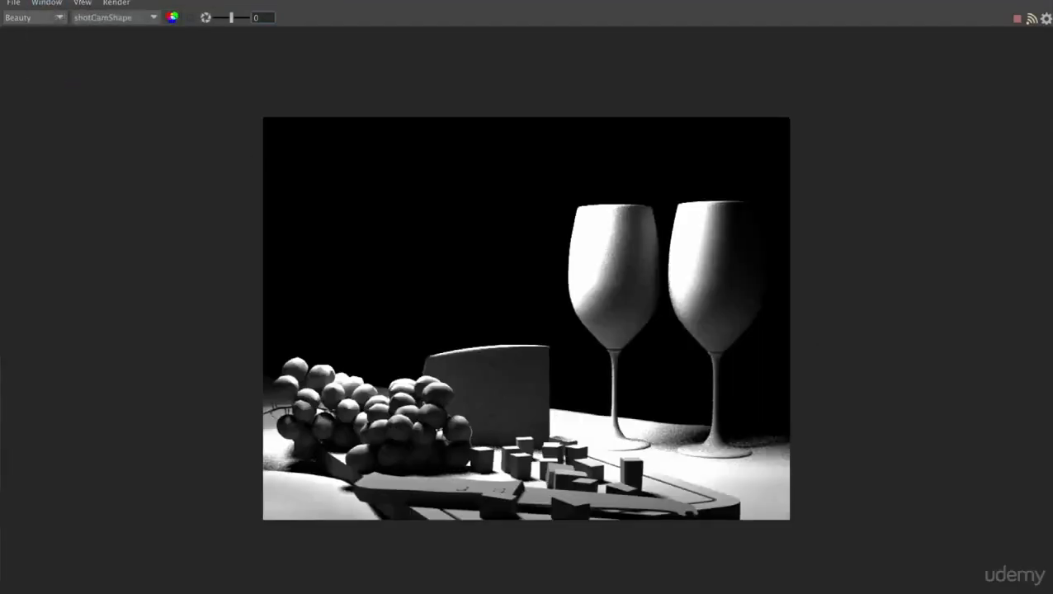
left_click_drag(53, 9, 119, 61)
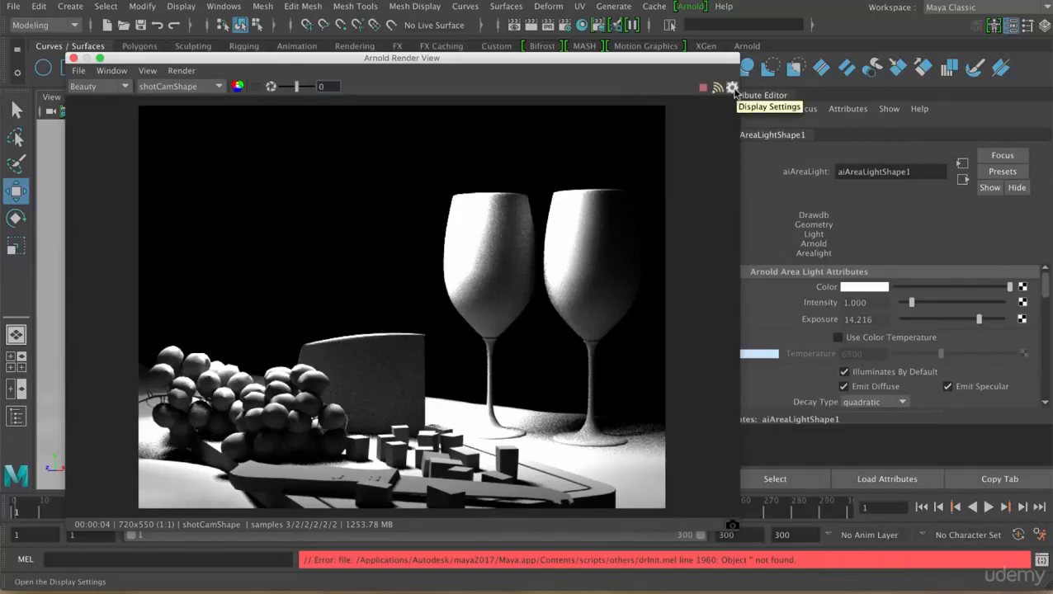
Open the Arnold RenderView's display settings and set the gamma to 2.2.
left_click(732, 87)
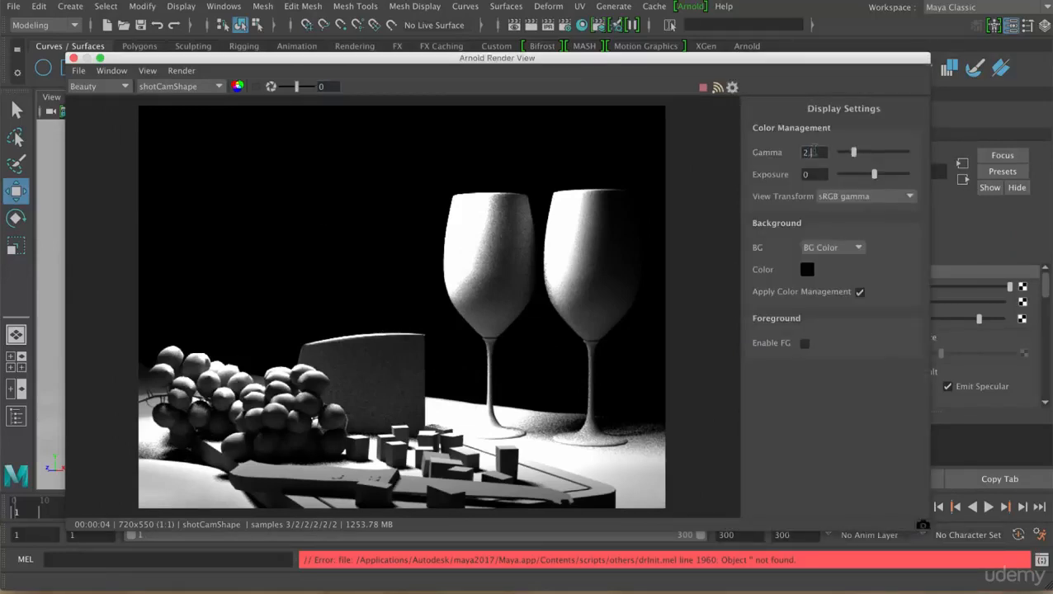
key("Return")
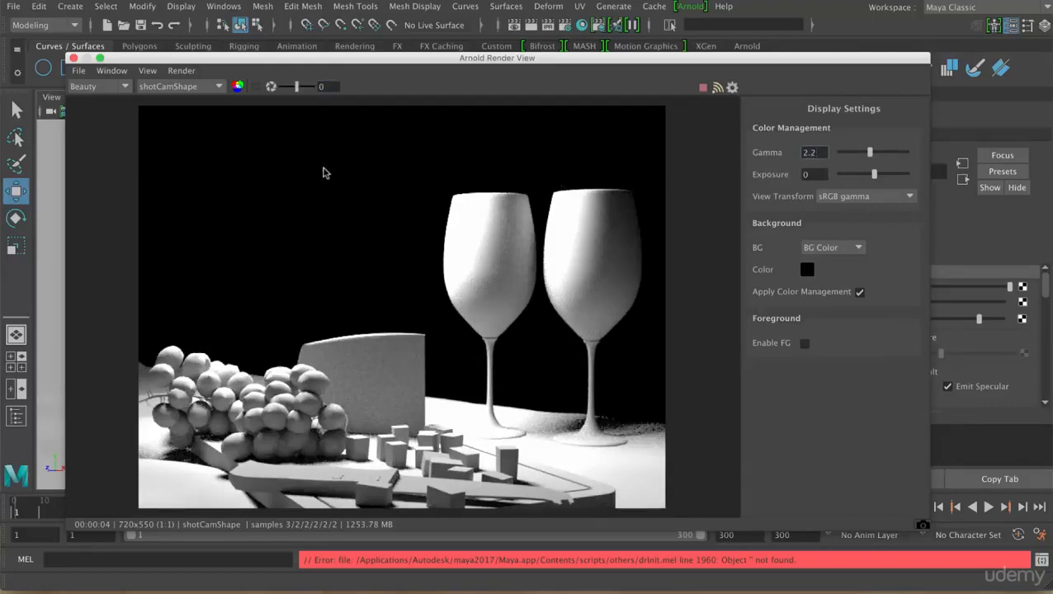
Check the RenderView's available AOVs and cameras, inspect the alpha channel and return to the full-color image.
left_click(125, 87)
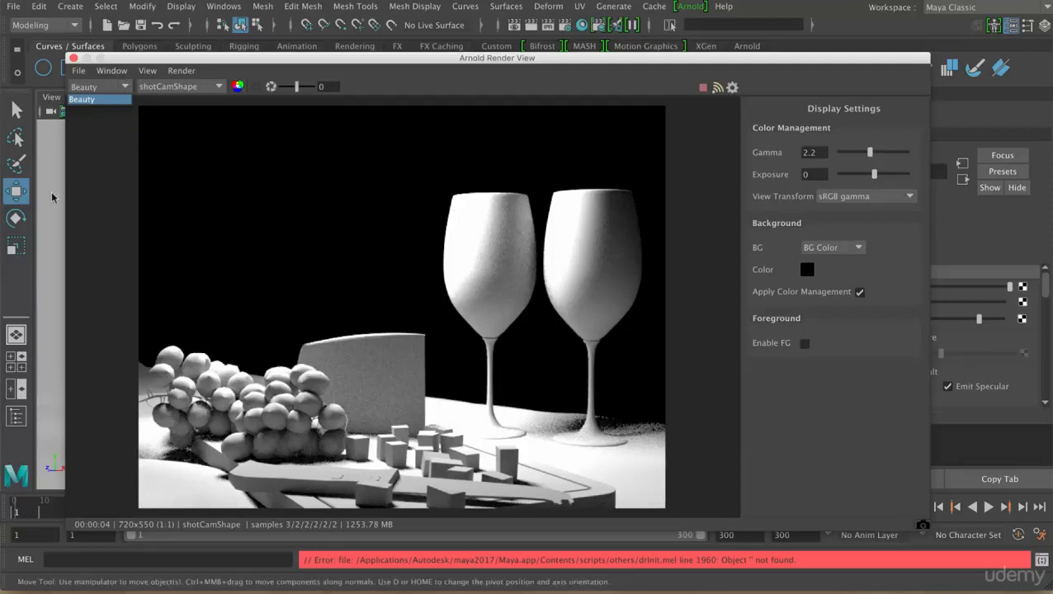
left_click(96, 162)
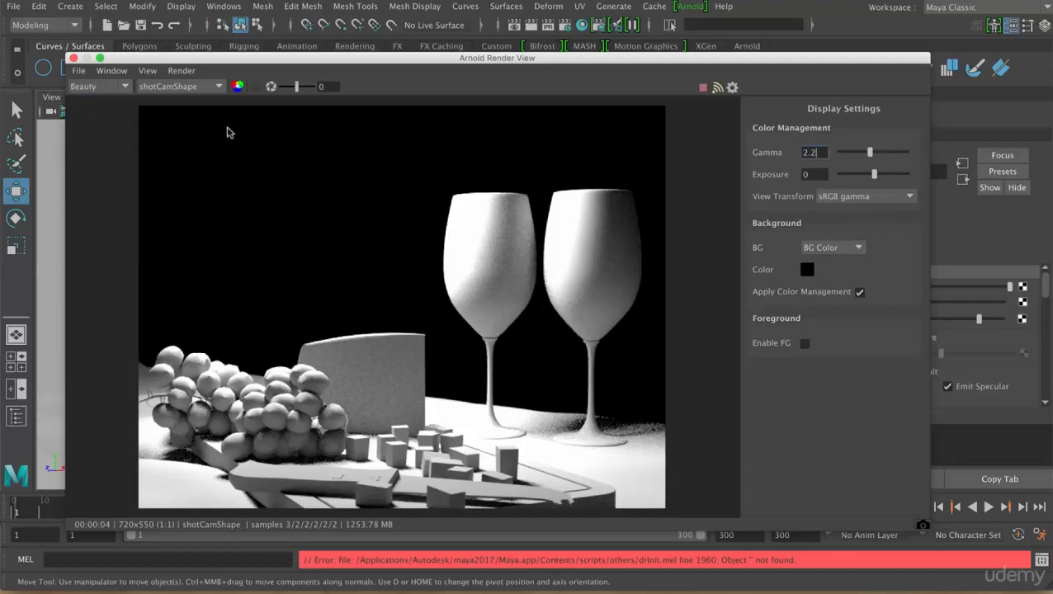
left_click(219, 86)
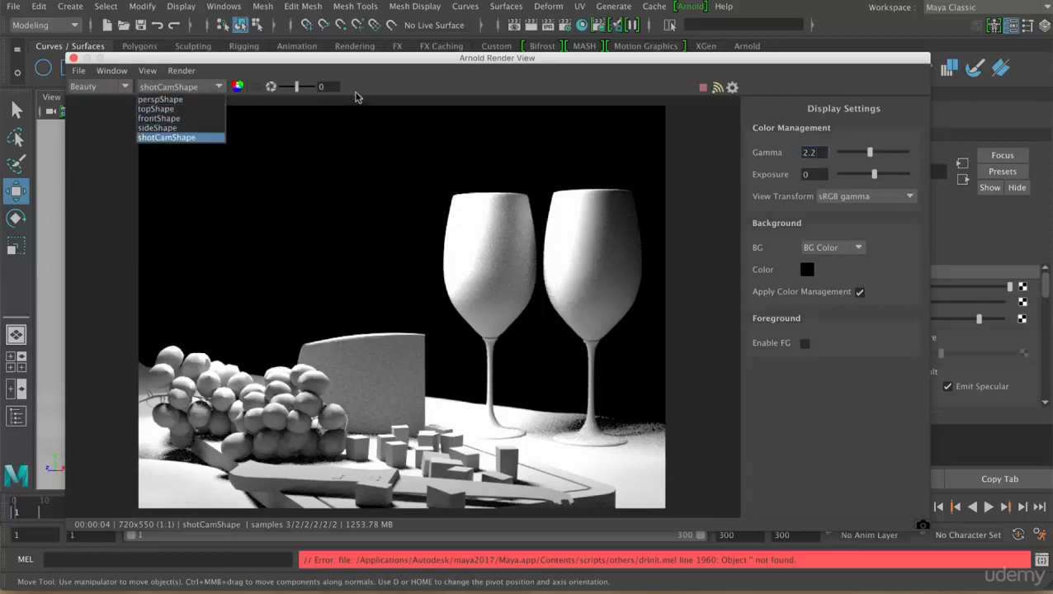
left_click(304, 125)
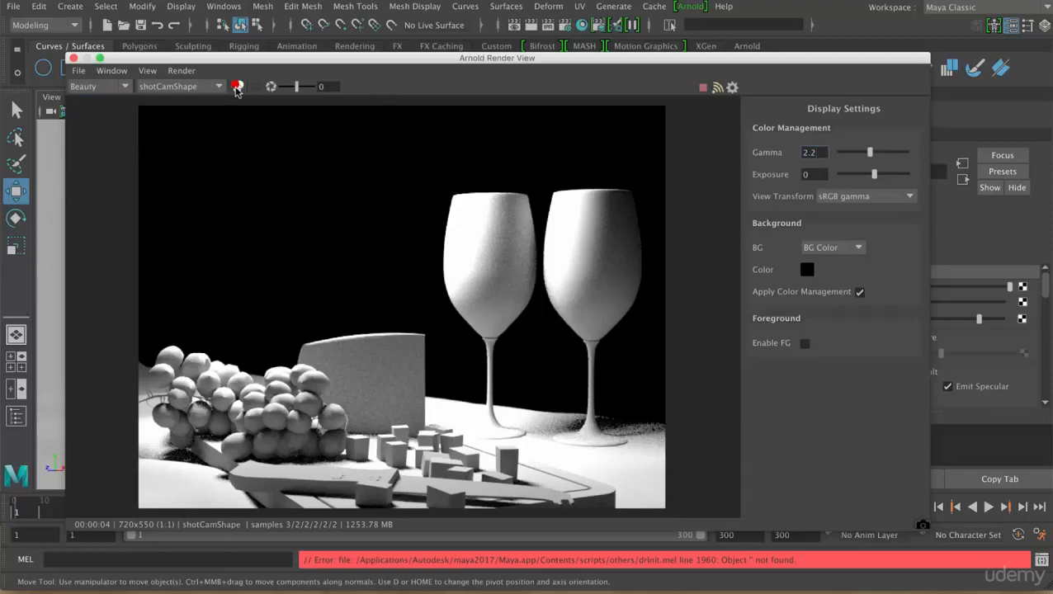
left_click(237, 87)
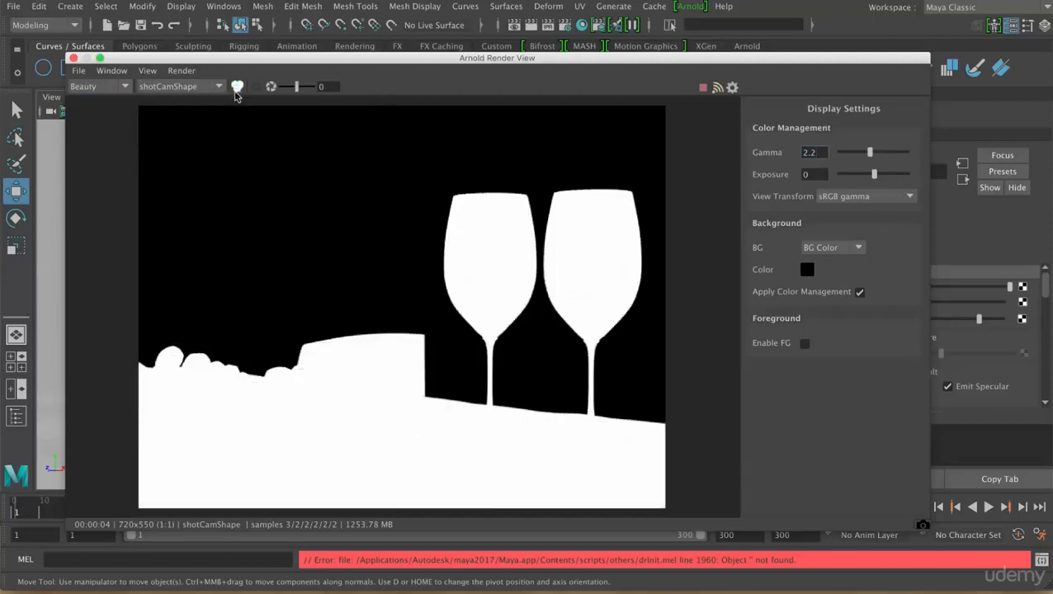
left_click(237, 86)
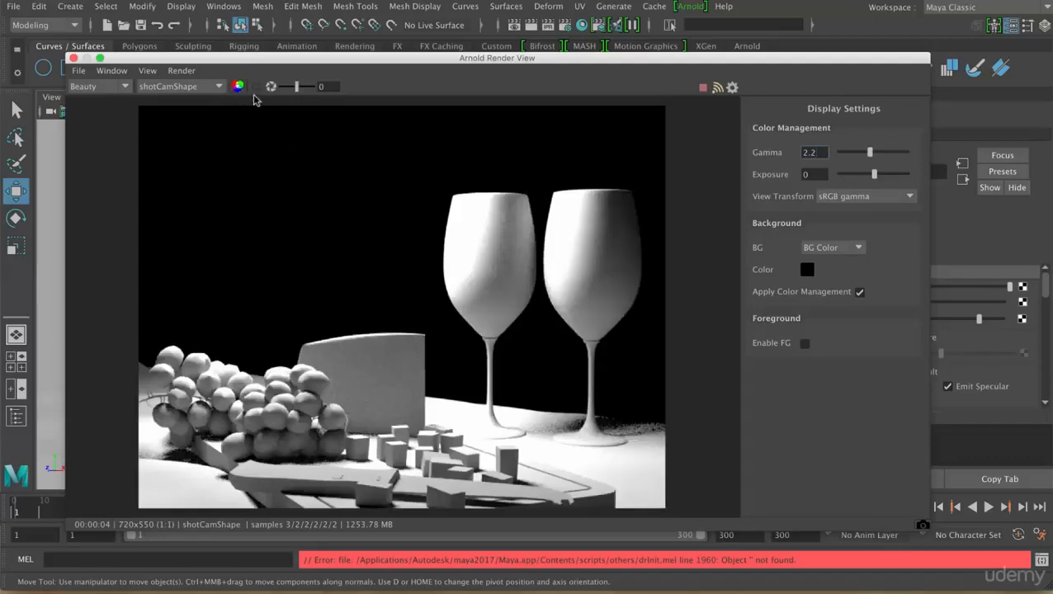
Enable a crop render region, draw it beside the first wine glass and move it over the cheese and grapes.
left_click(255, 86)
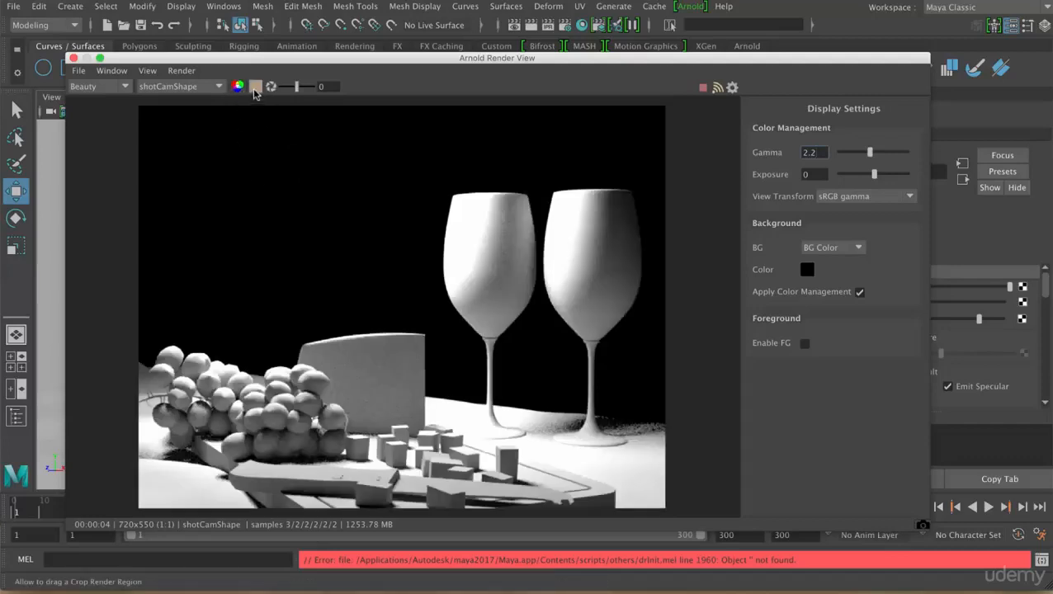
left_click_drag(314, 191, 463, 331)
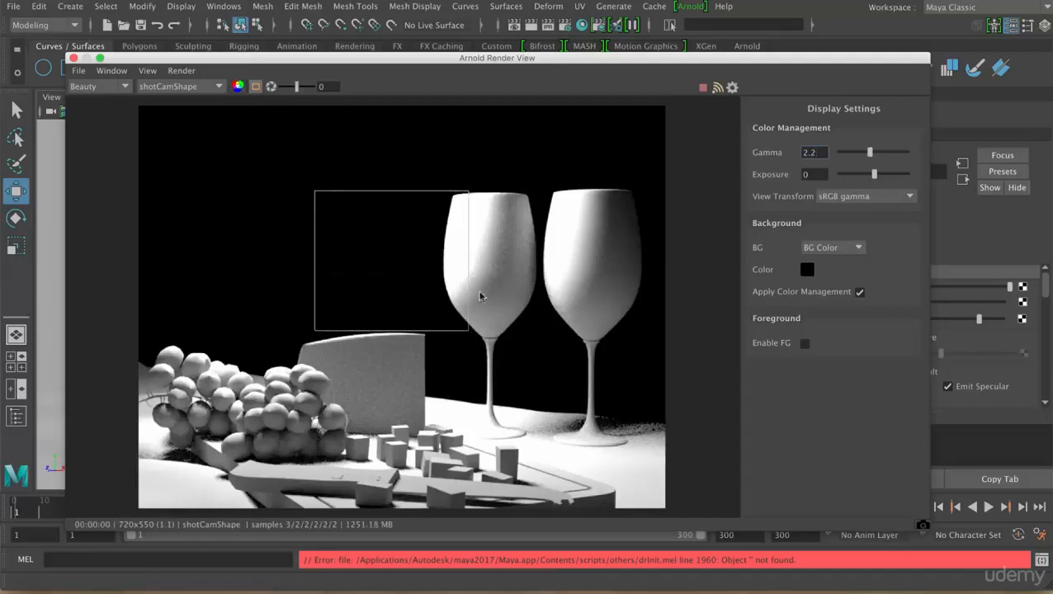
left_click_drag(395, 270, 354, 348)
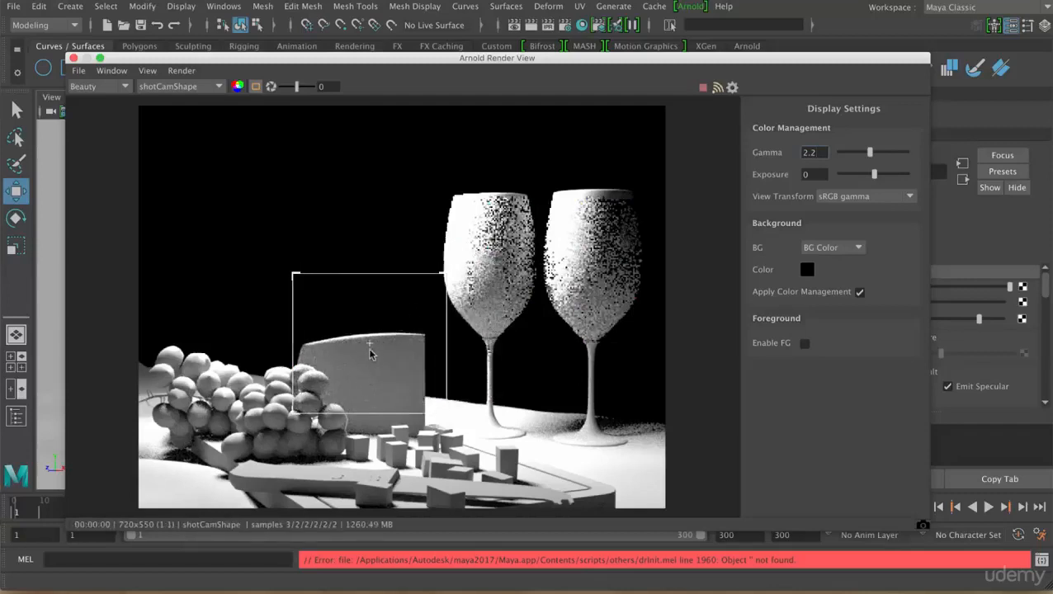
left_click_drag(370, 353, 304, 362)
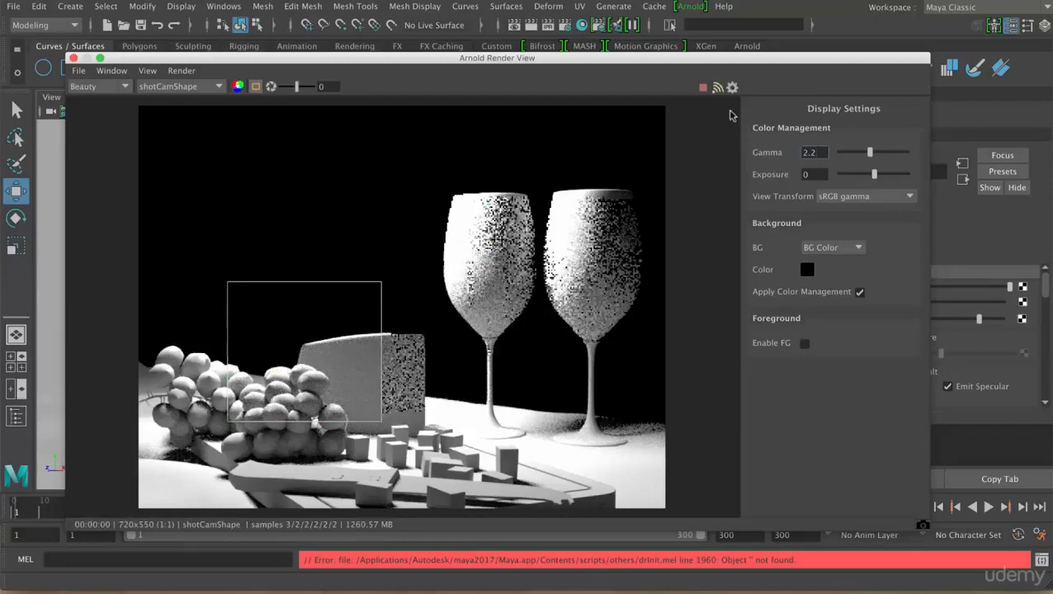
Lower the area light's exposure slightly while the cropped region updates, and stop the Arnold render.
left_click_drag(714, 59, 652, 44)
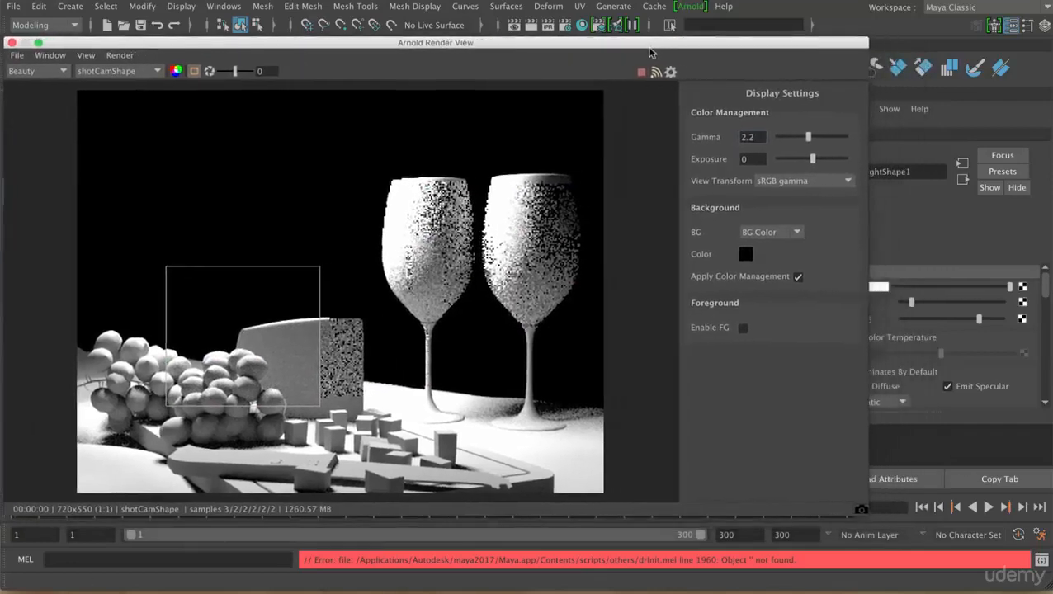
mouse_move(977, 320)
left_mouse_down()
mouse_move(955, 322)
mouse_move(976, 322)
left_mouse_up()
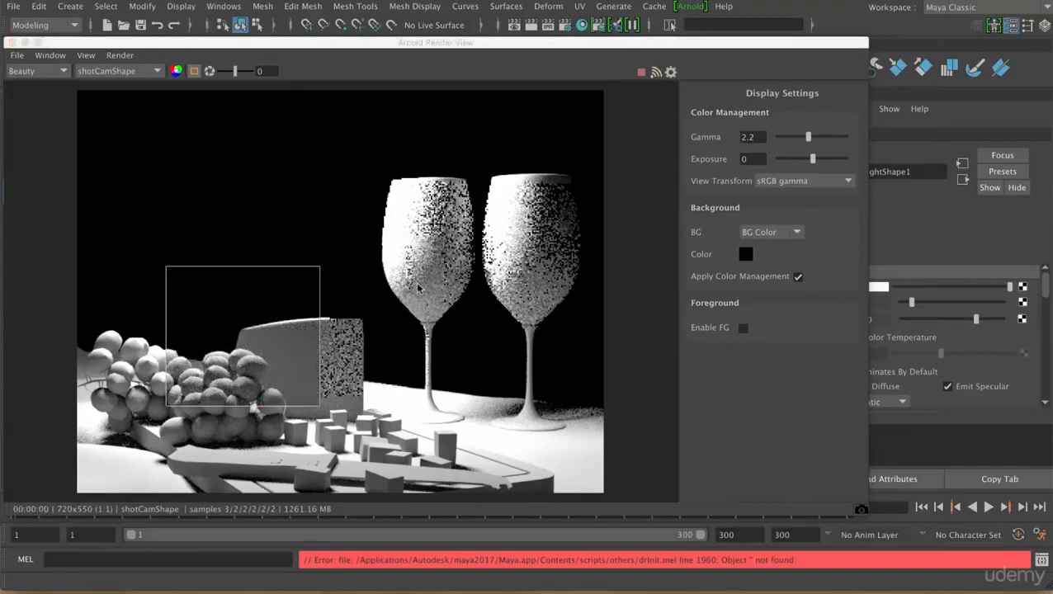
left_click(642, 74)
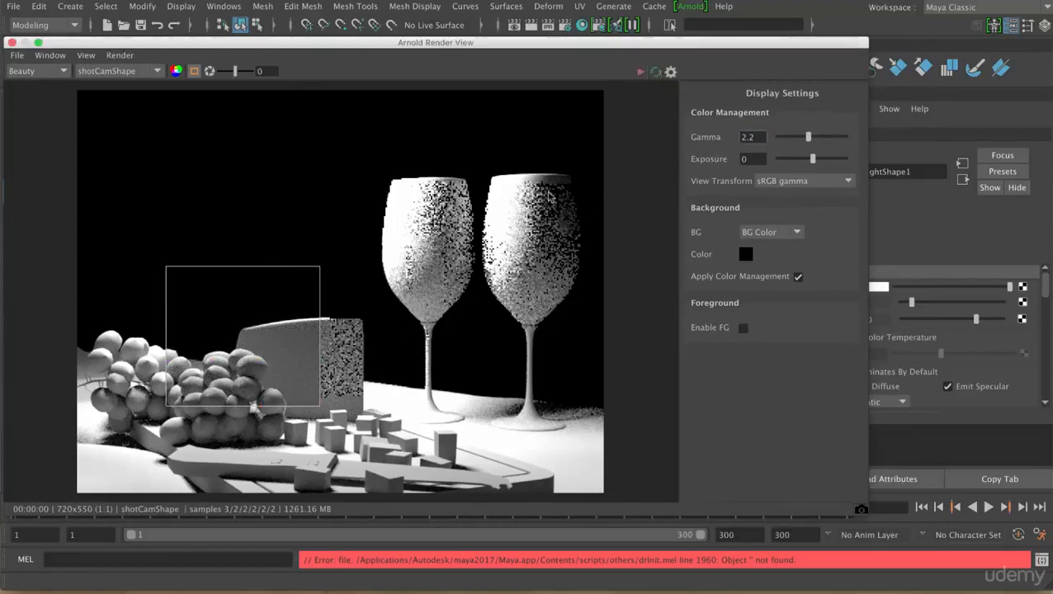
With the render stopped, select the cheese in the image and move the crop region down over the grapes.
left_click_drag(574, 47, 602, 41)
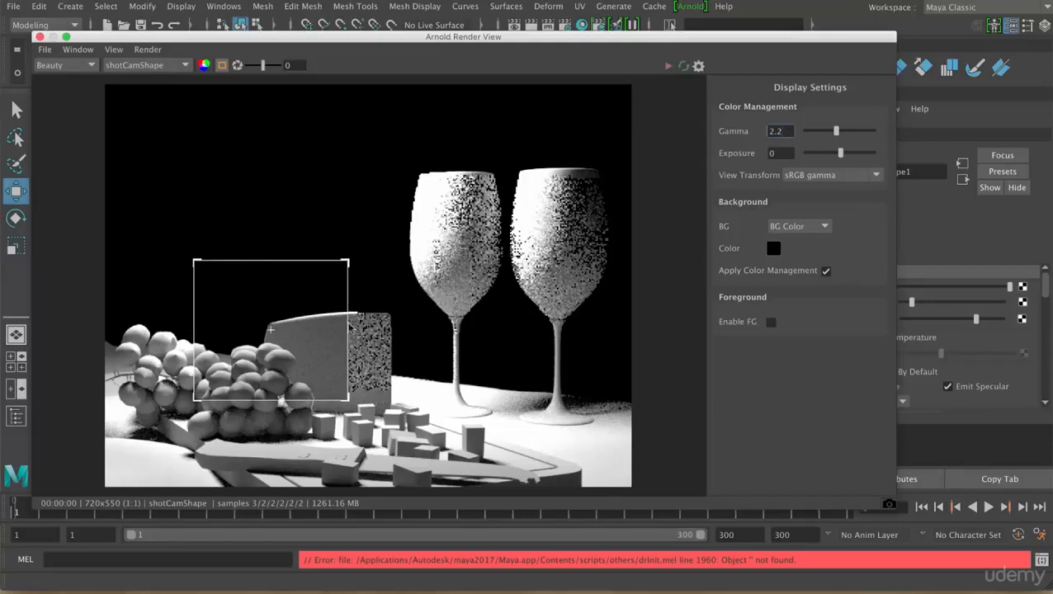
left_click(279, 336)
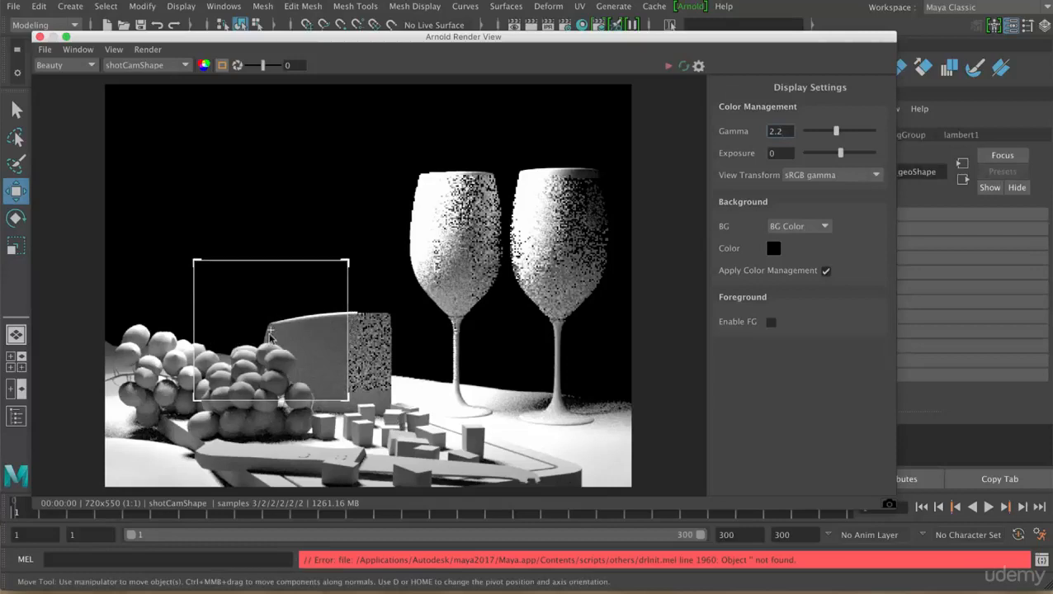
left_click_drag(270, 331, 258, 389)
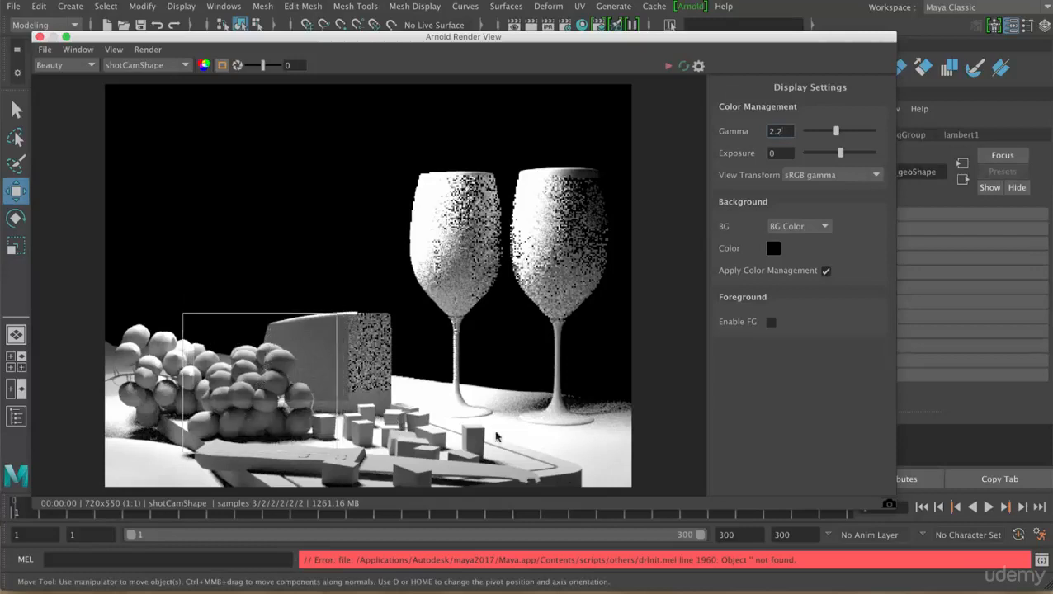
Restart the render, adjust the crop region's upper corner and turn off cropping to render the full frame.
left_click(668, 66)
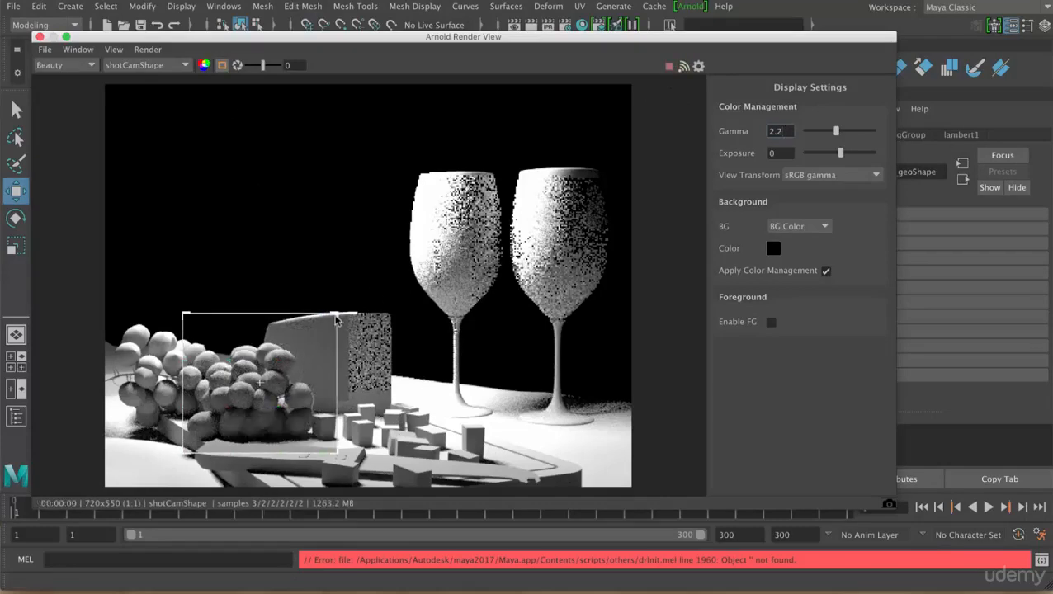
mouse_move(336, 320)
left_mouse_down()
mouse_move(369, 297)
mouse_move(326, 305)
left_mouse_up()
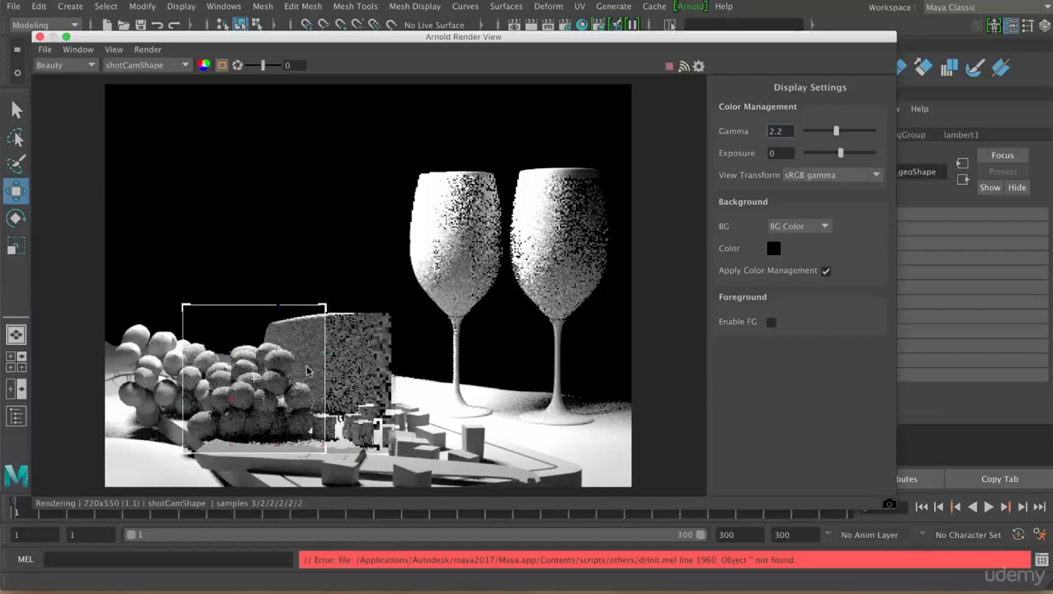
left_click(222, 67)
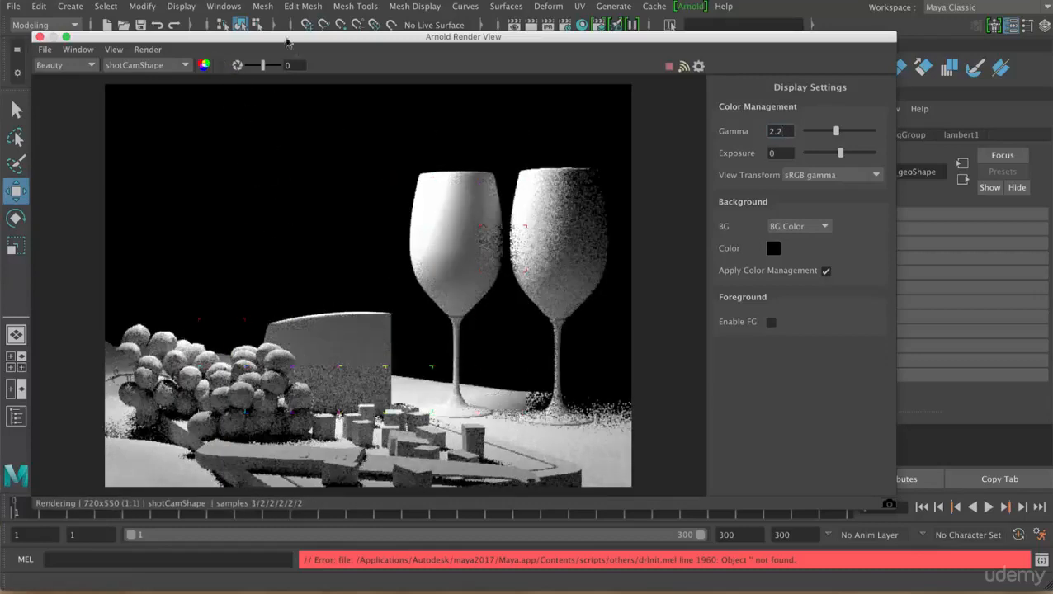
Try a display exposure of 0.91 on the rendered image and reset it to 0.
left_click_drag(261, 72, 266, 73)
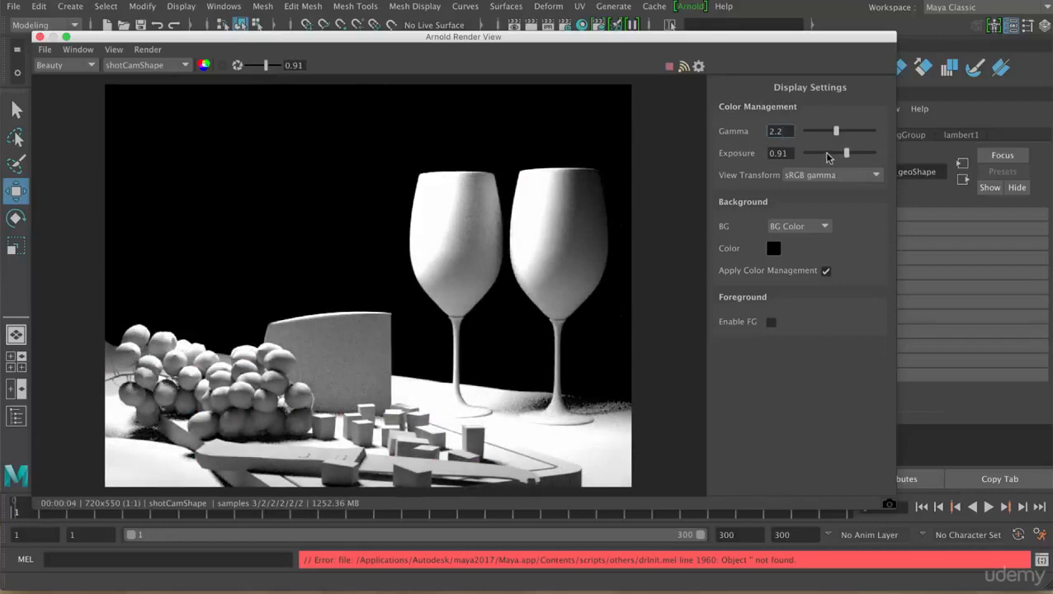
left_click_drag(265, 68, 262, 69)
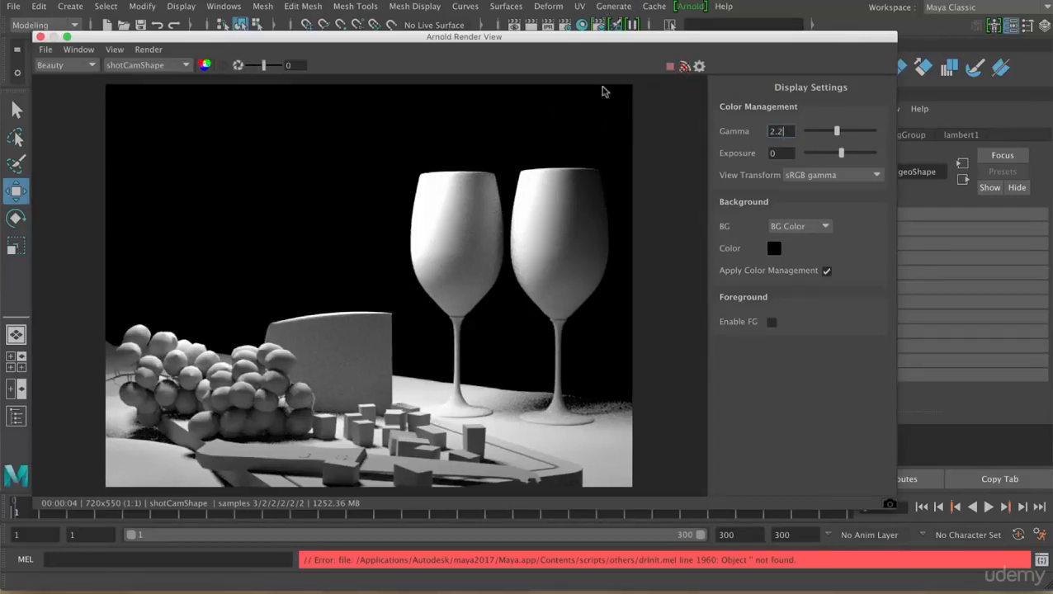
Uncover the viewport, orbit shotCam above the still life with live updates paused, and re-enable the RenderView's updates.
left_click_drag(554, 40, 866, 36)
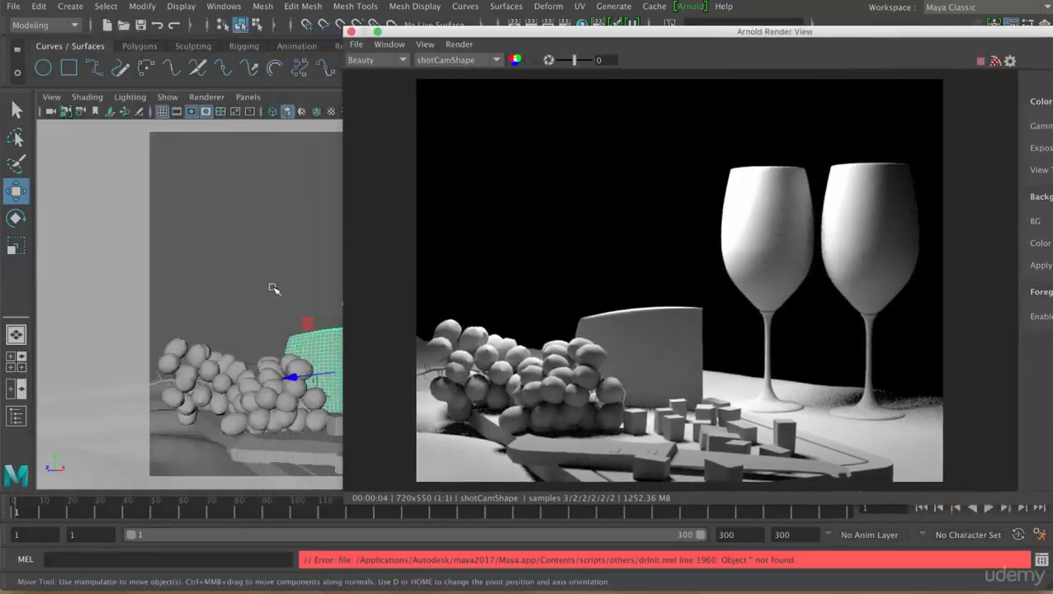
left_click_drag(276, 280, 275, 297, "alt")
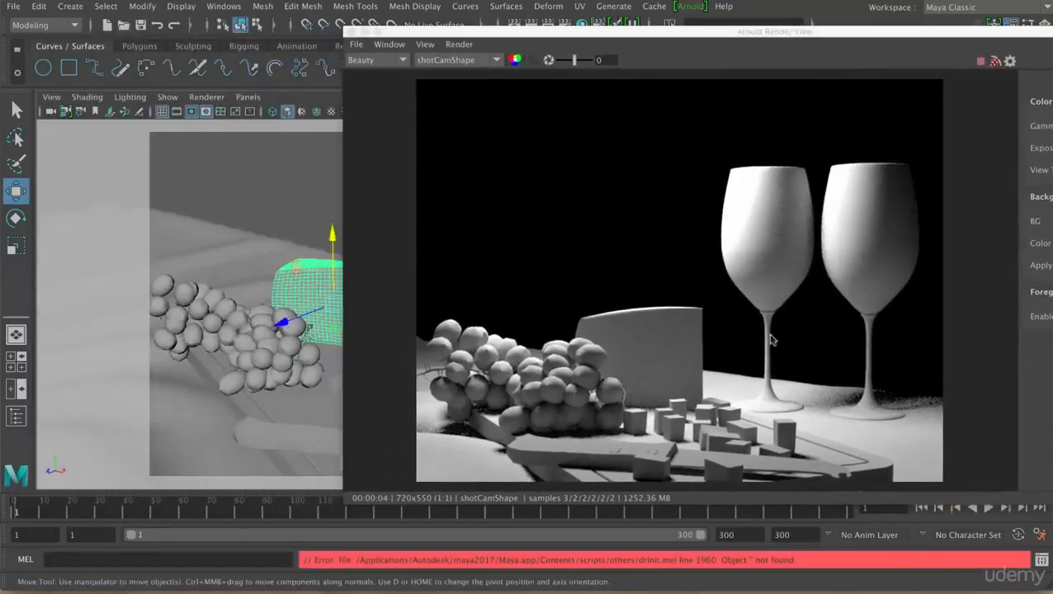
left_click(995, 62)
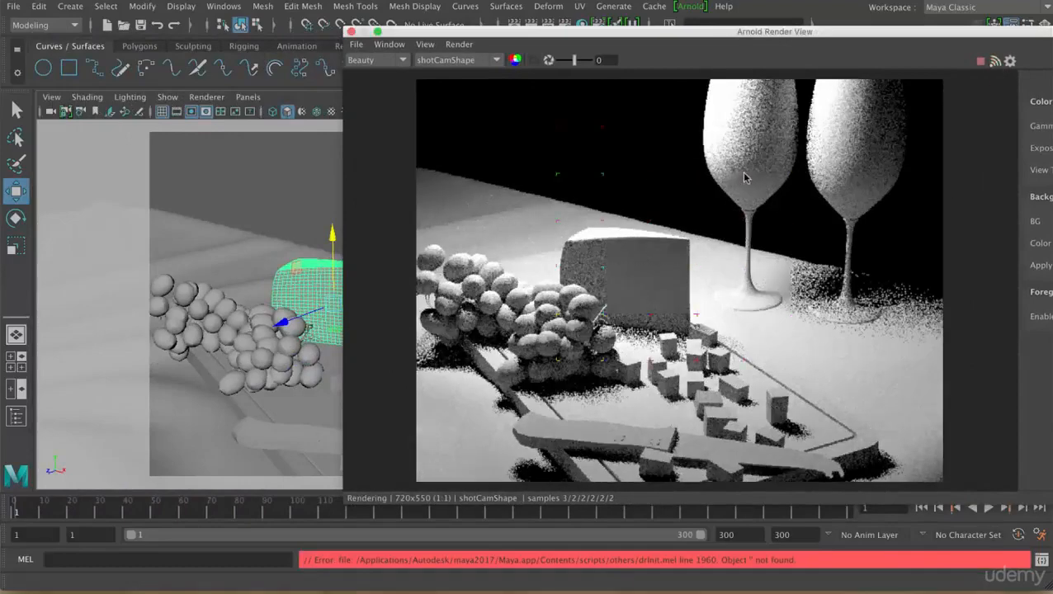
Orbit shotCam and pull it back to check the live render updates, clearing the object selection.
mouse_move(266, 213)
left_mouse_down("alt")
mouse_move(287, 227)
mouse_move(269, 223)
mouse_move(281, 208)
left_mouse_up("alt")
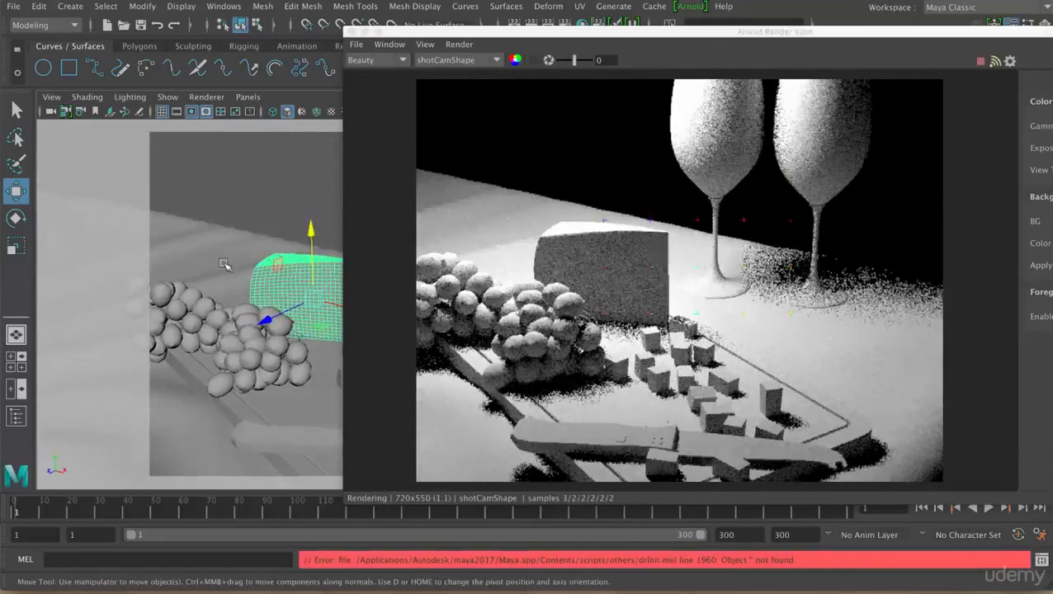
left_click_drag(241, 263, 237, 179, "alt")
left_click(238, 179)
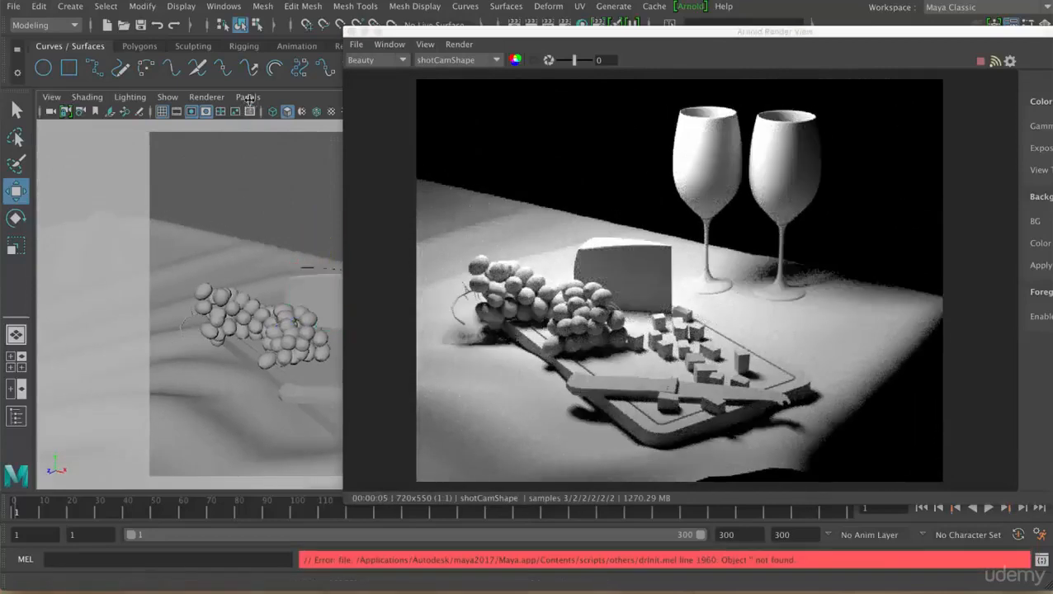
Undo shotCam's recent view changes one at a time until the low-angle composition of the still life is restored.
left_click(51, 97)
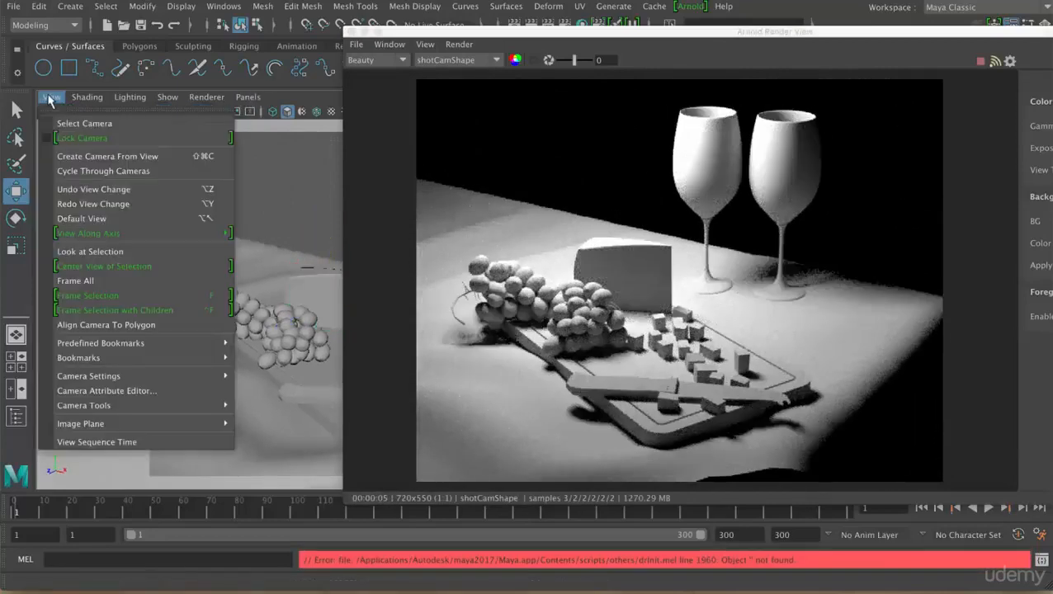
left_click(83, 194)
left_click(51, 98)
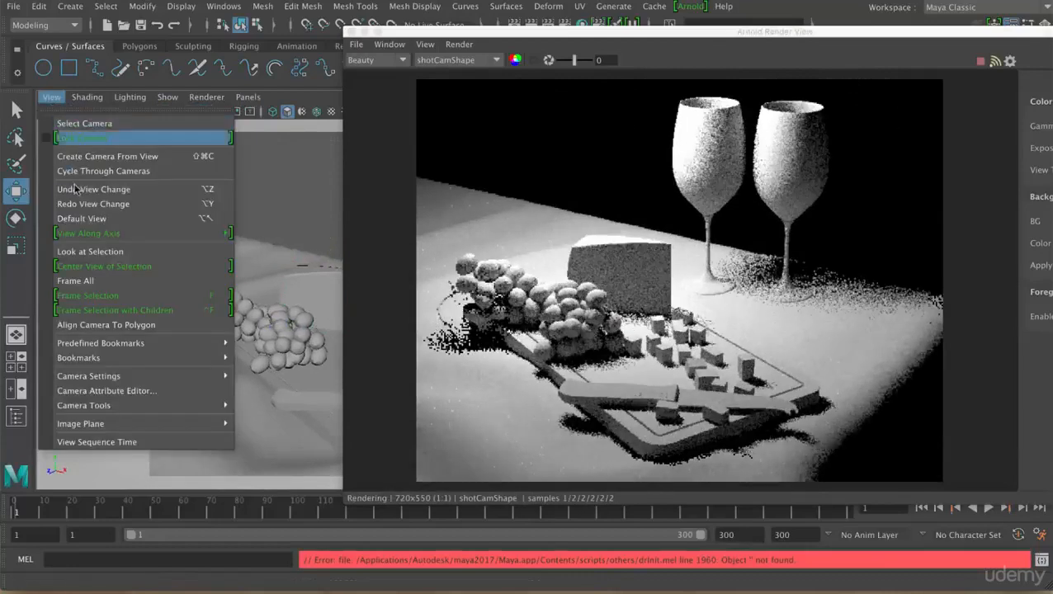
left_click(82, 189)
left_click(50, 97)
left_click(68, 188)
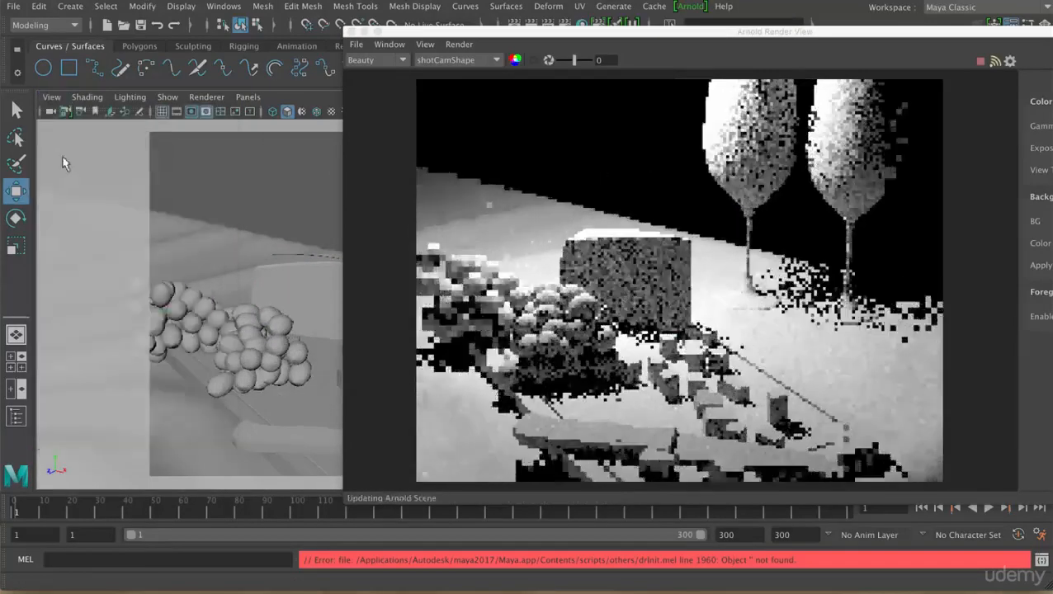
left_click(50, 97)
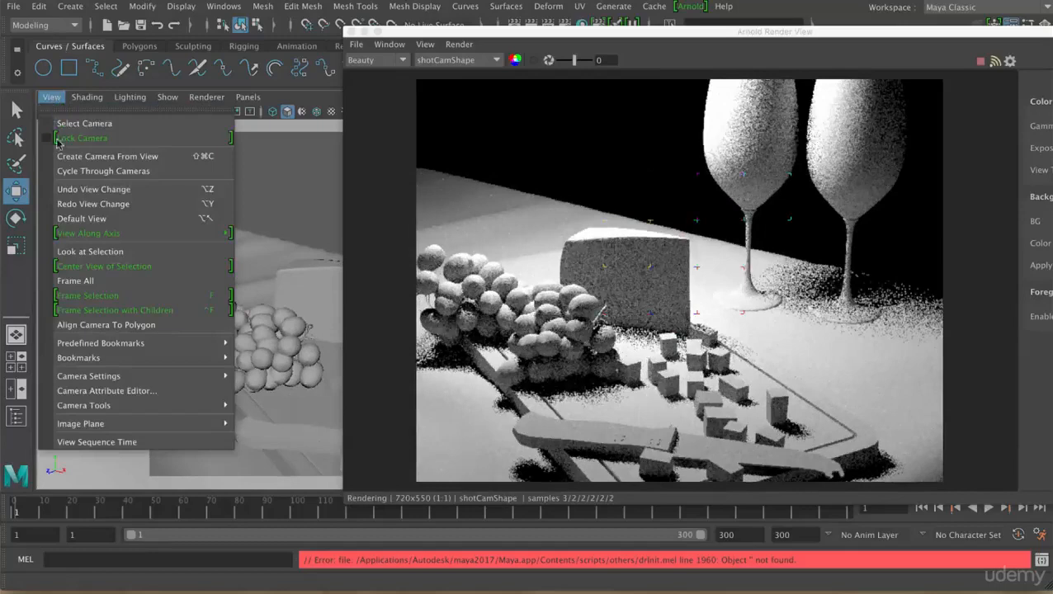
left_click(71, 189)
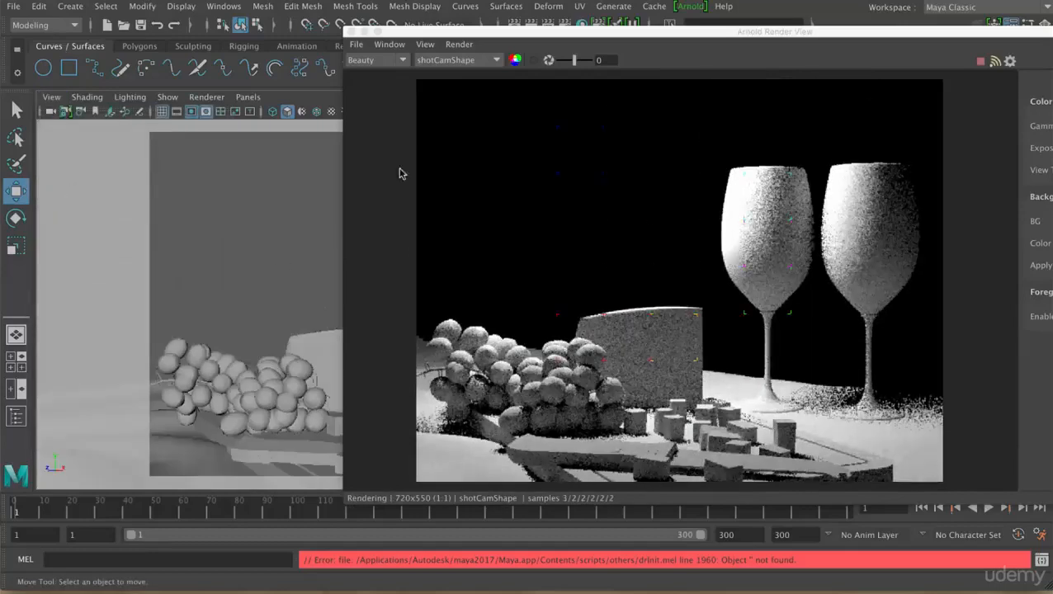
Uncover the Attribute Editor beside the RenderView to brighten lambert1's color slightly, and pick a wine glass in the rendered image.
left_click_drag(660, 37, 380, 33)
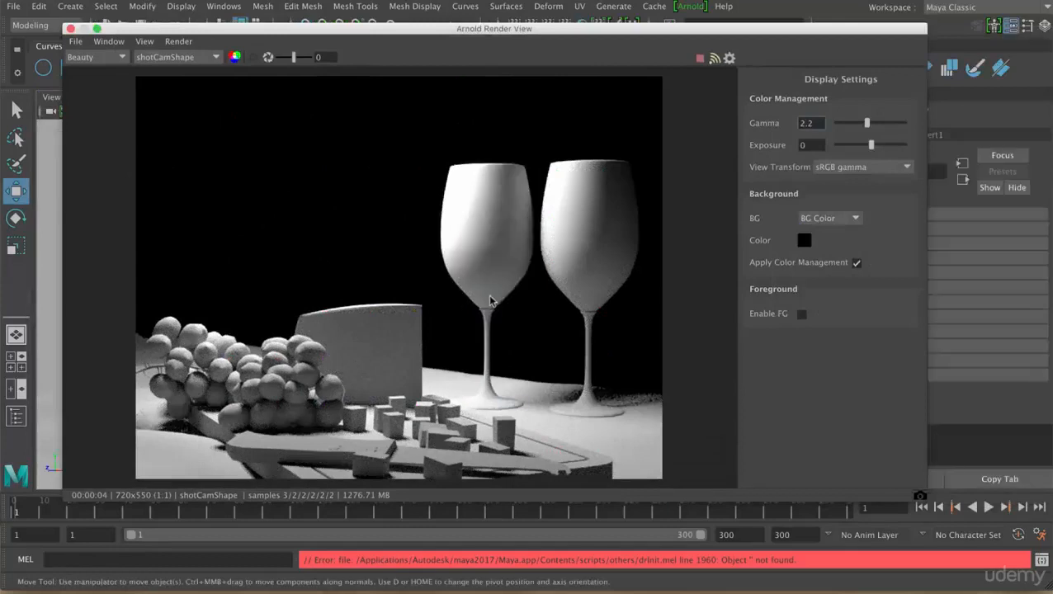
left_click_drag(660, 30, 636, 38)
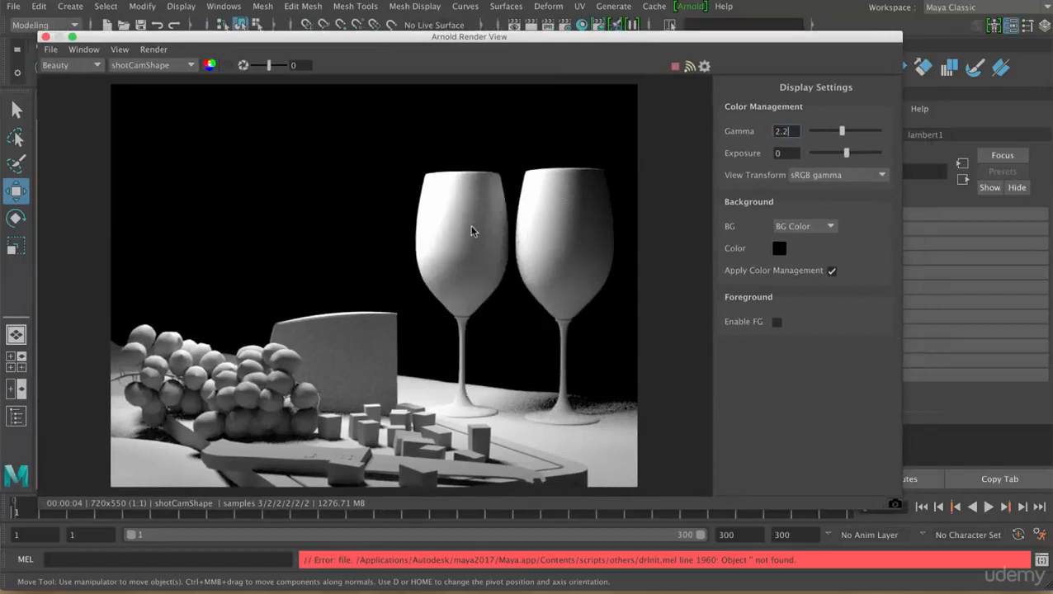
left_click(923, 139)
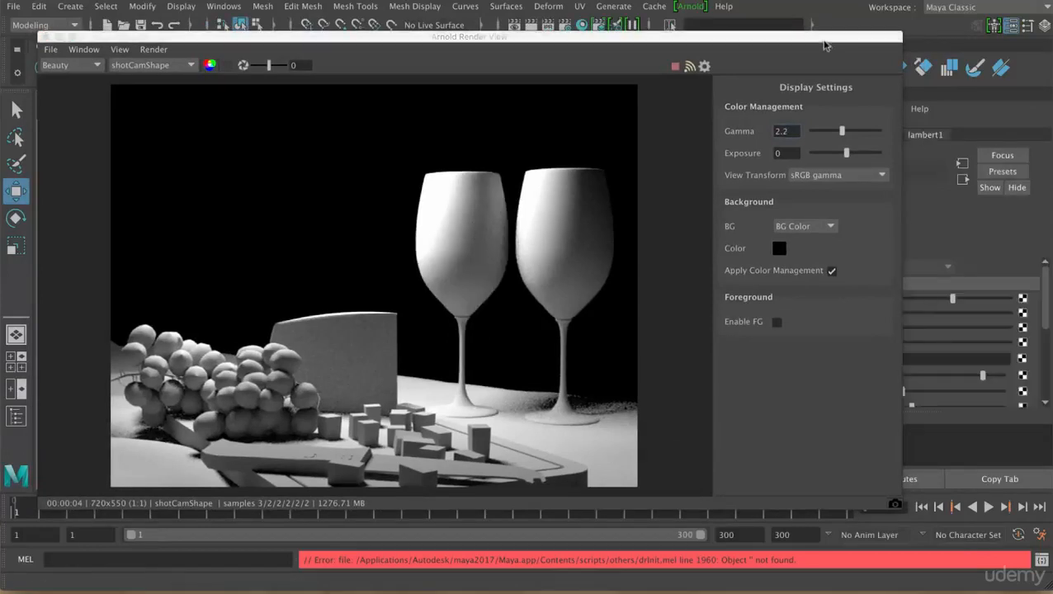
left_click_drag(823, 45, 798, 45)
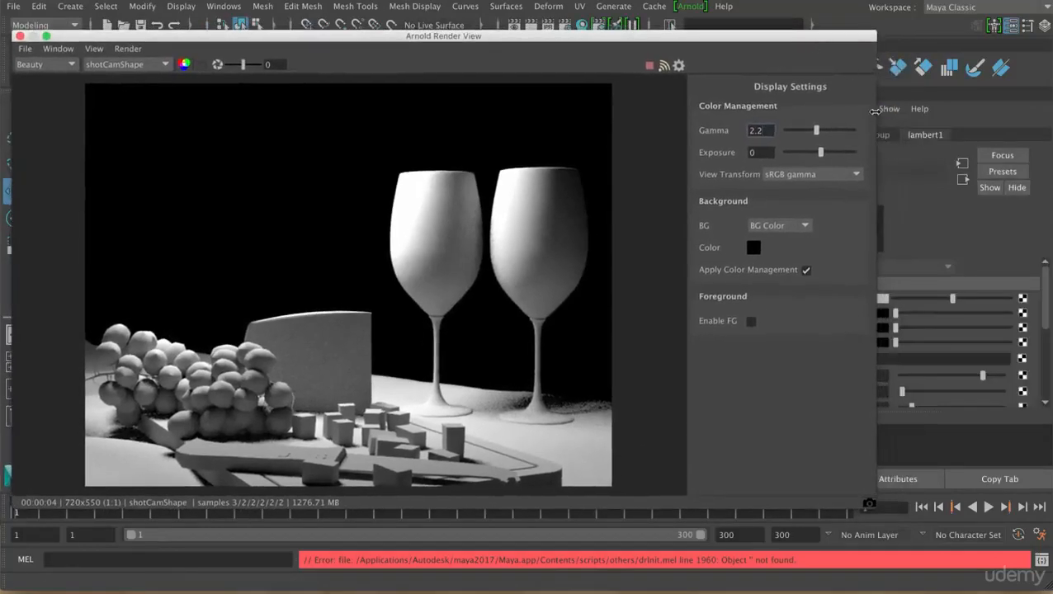
left_click_drag(874, 110, 775, 101)
left_click_drag(939, 301, 954, 304)
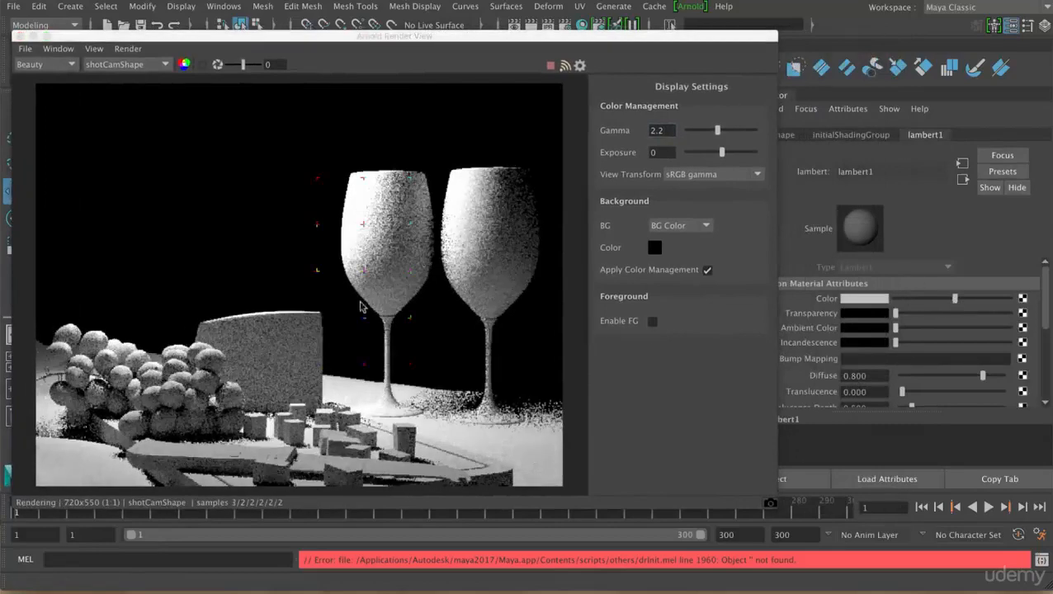
left_click(476, 285)
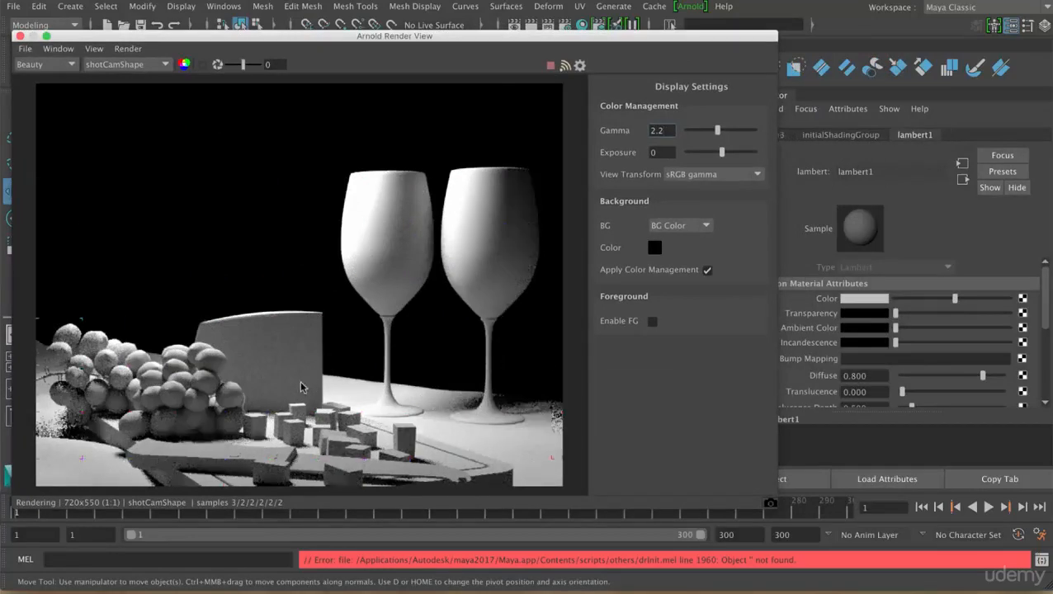
Enable 3D Manipulation in the RenderView and orbit shotCam above the still life directly in the rendered image.
left_click(57, 49)
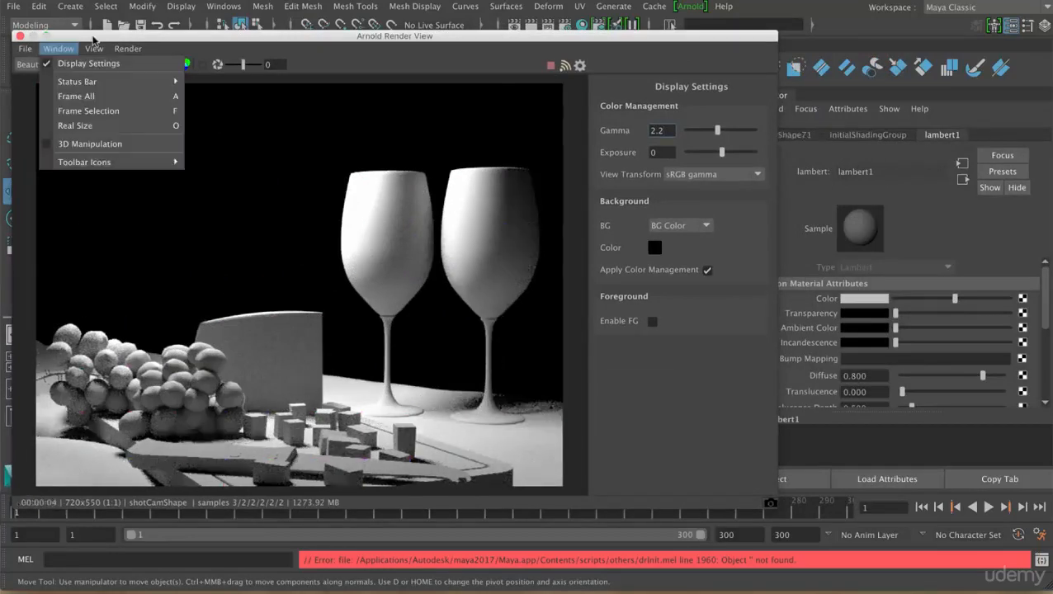
left_click_drag(94, 39, 150, 43)
left_click(110, 52)
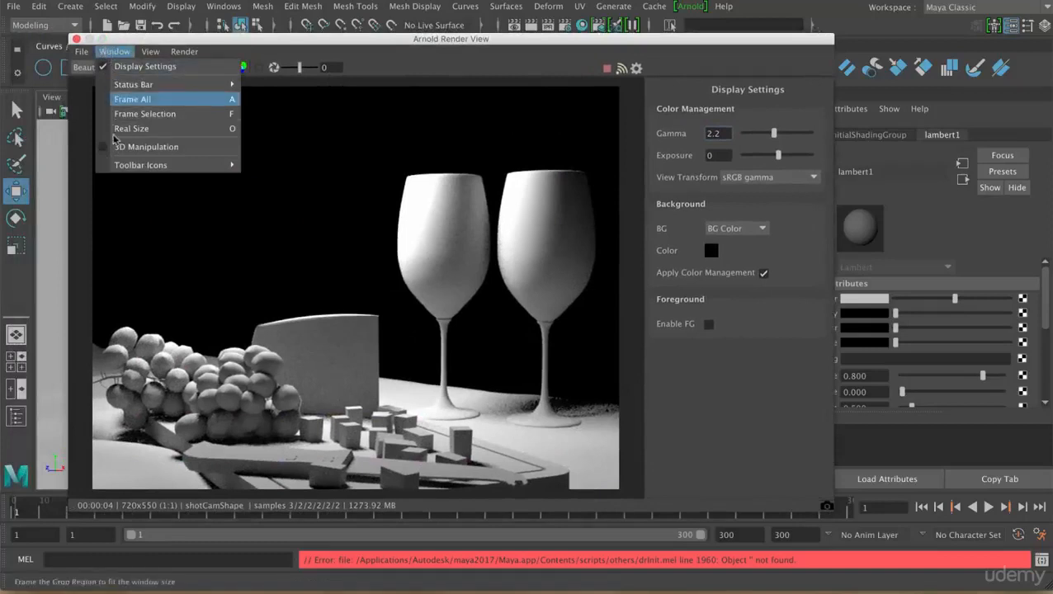
left_click(119, 148)
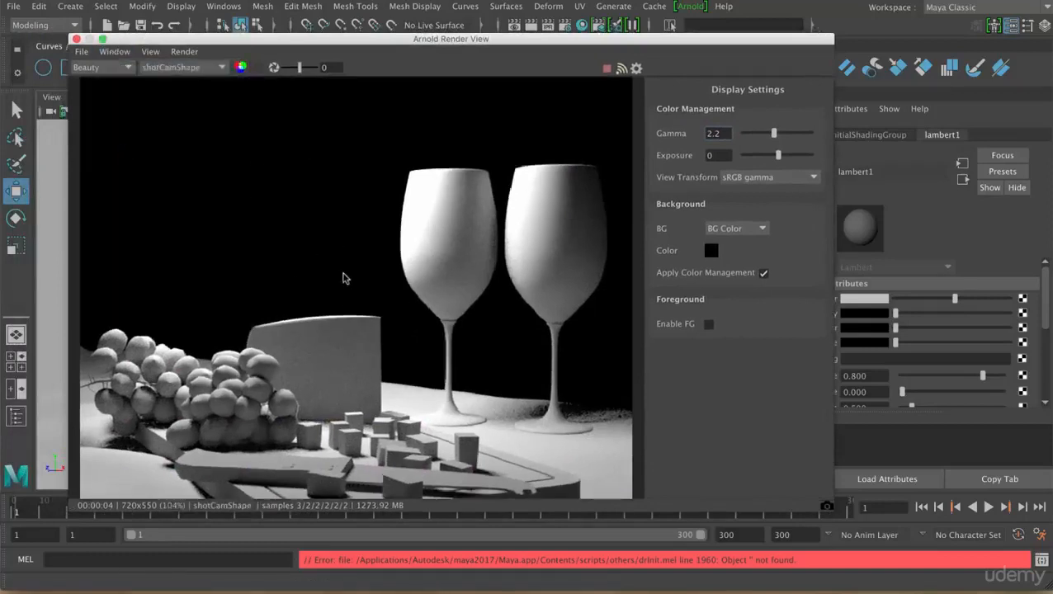
scroll(380, 260, "up", 5)
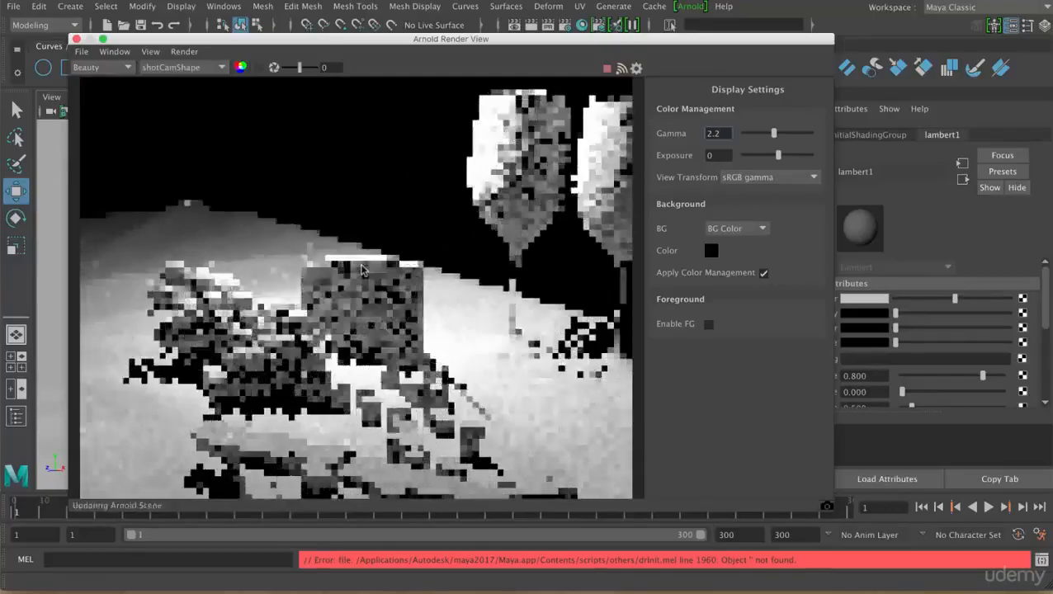
left_click_drag(361, 270, 442, 328, "alt")
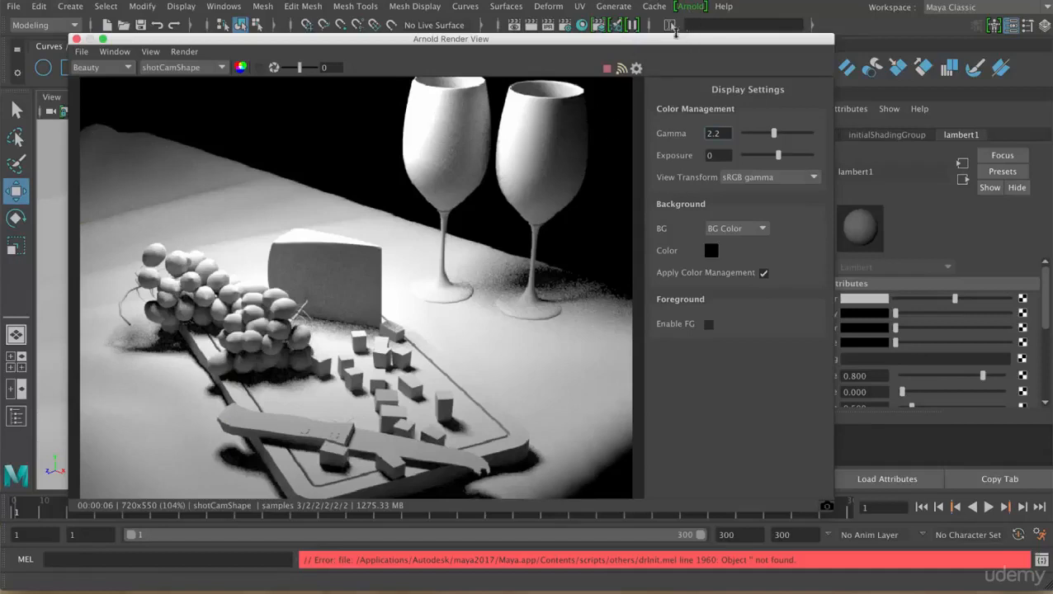
Set aiAreaLightShape1's exposure to 3.1154 in the Arnold Light Manager and close the manager.
left_click(689, 7)
mouse_move(743, 114)
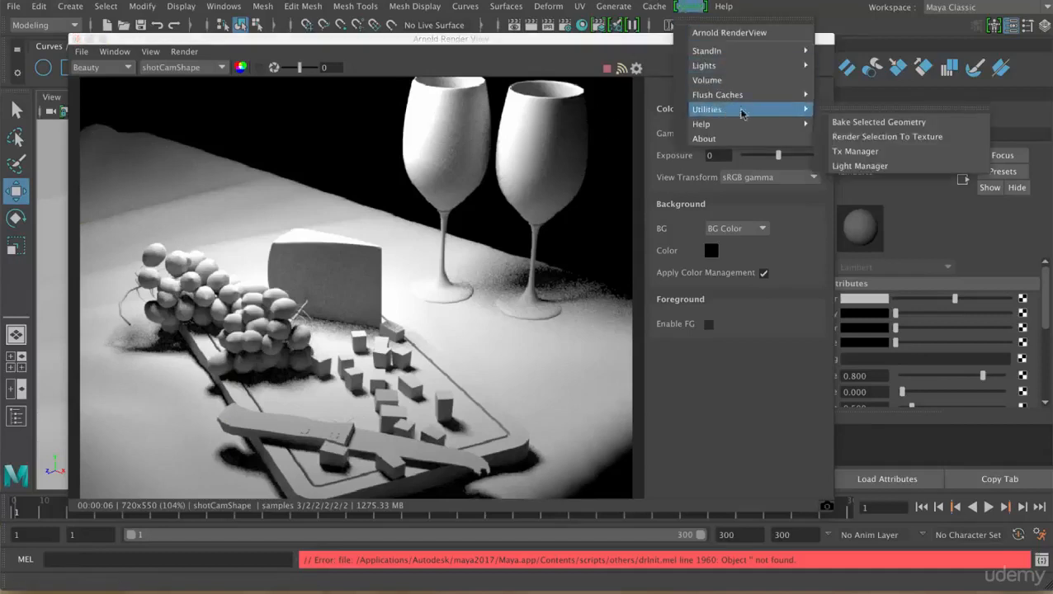
left_click(855, 167)
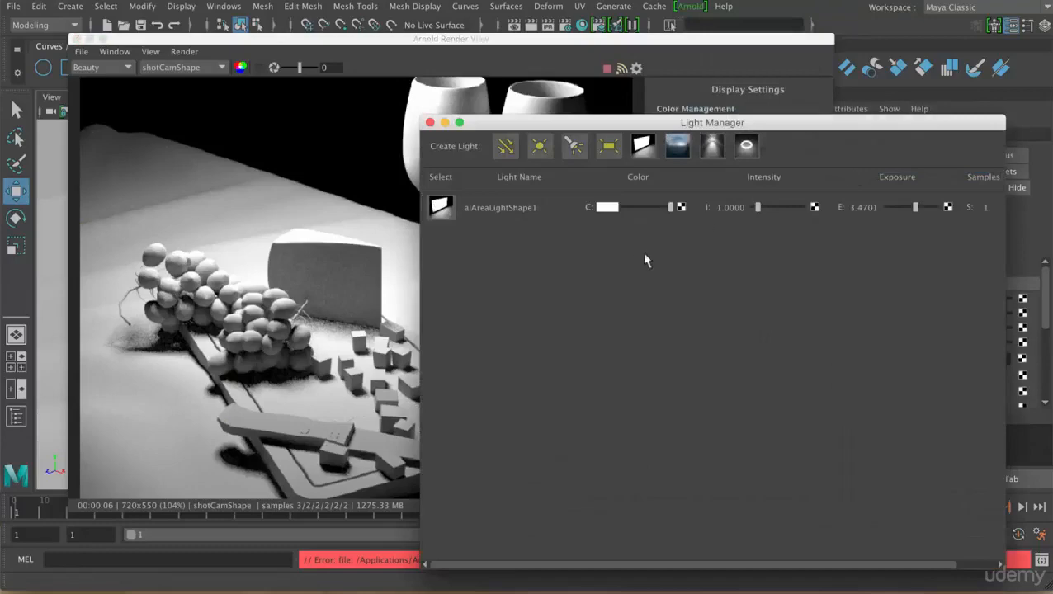
left_click_drag(914, 211, 914, 209)
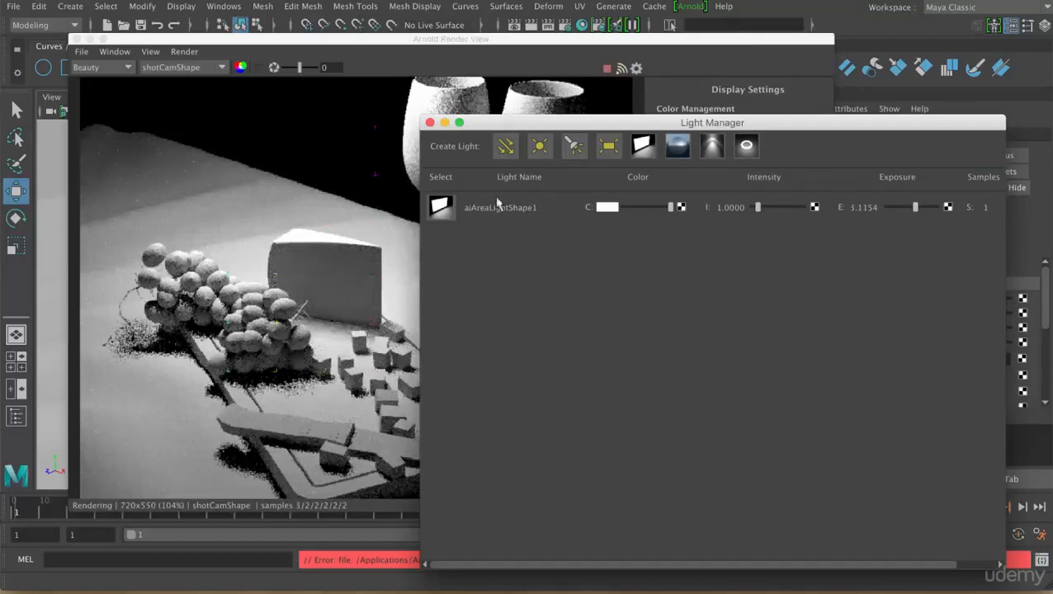
left_click(429, 123)
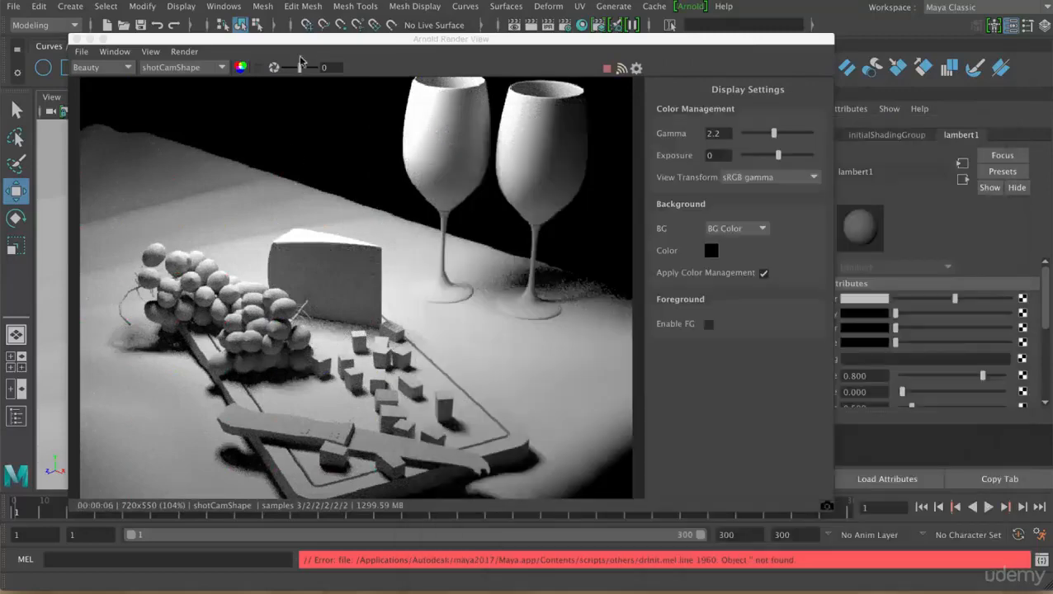
Uncover the viewport to undo the last shotCam orbit, and bring the RenderView back over it.
left_click_drag(301, 39, 353, 304)
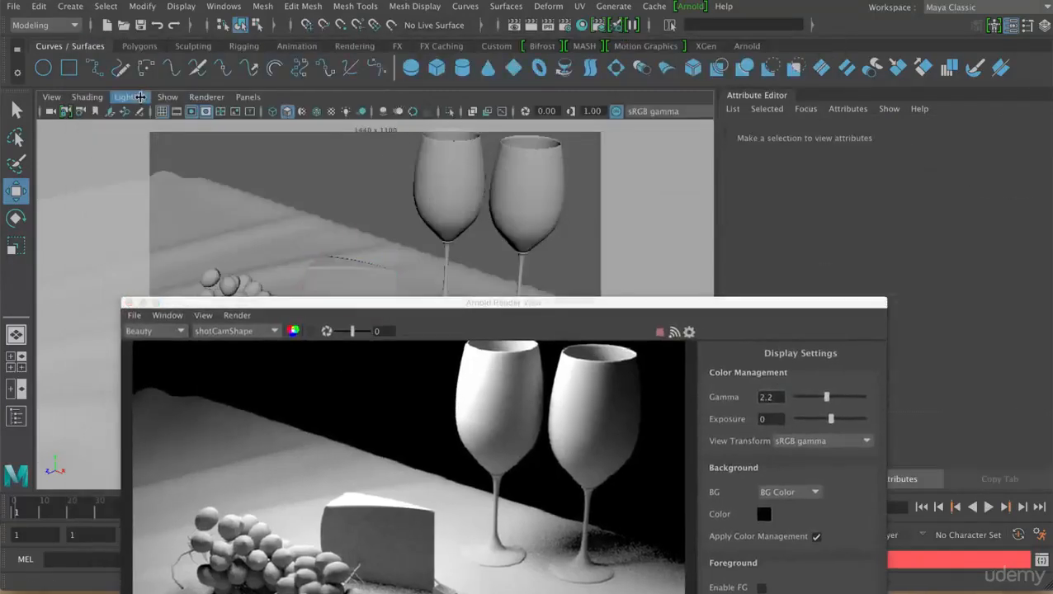
key("bracketleft")
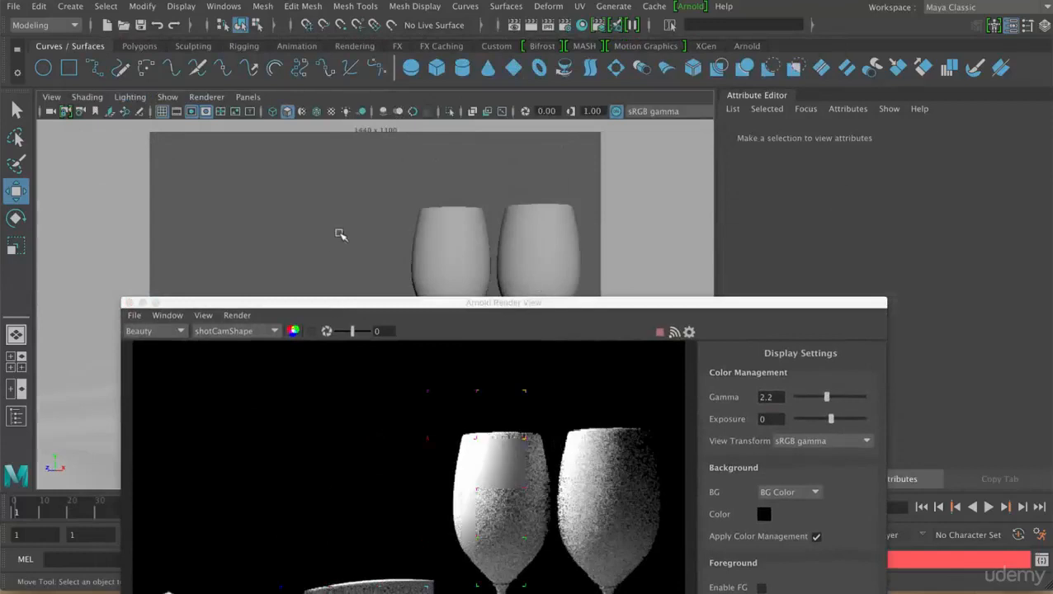
left_click(51, 96)
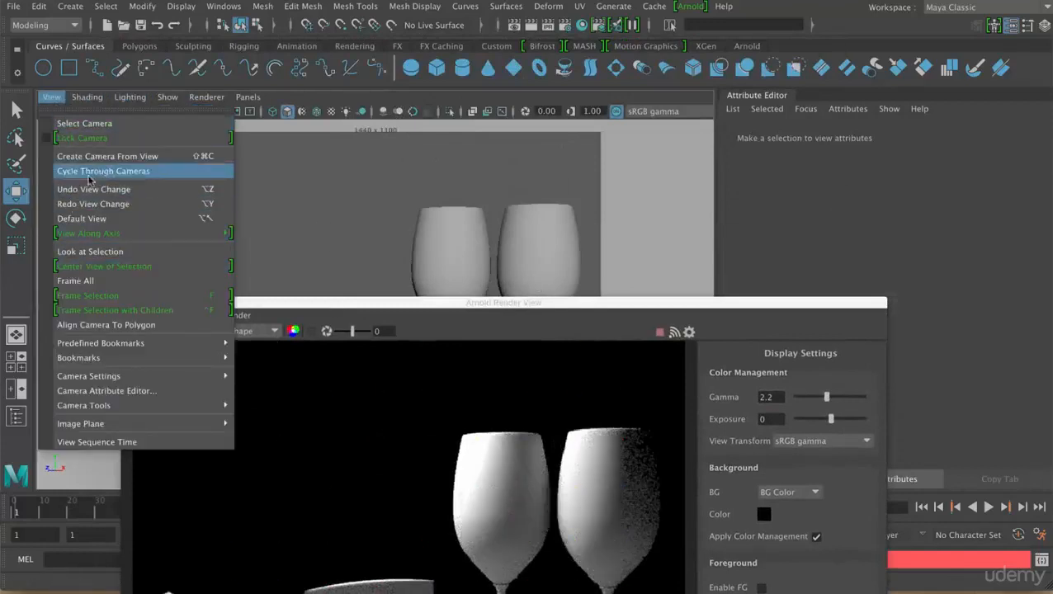
left_click(369, 225)
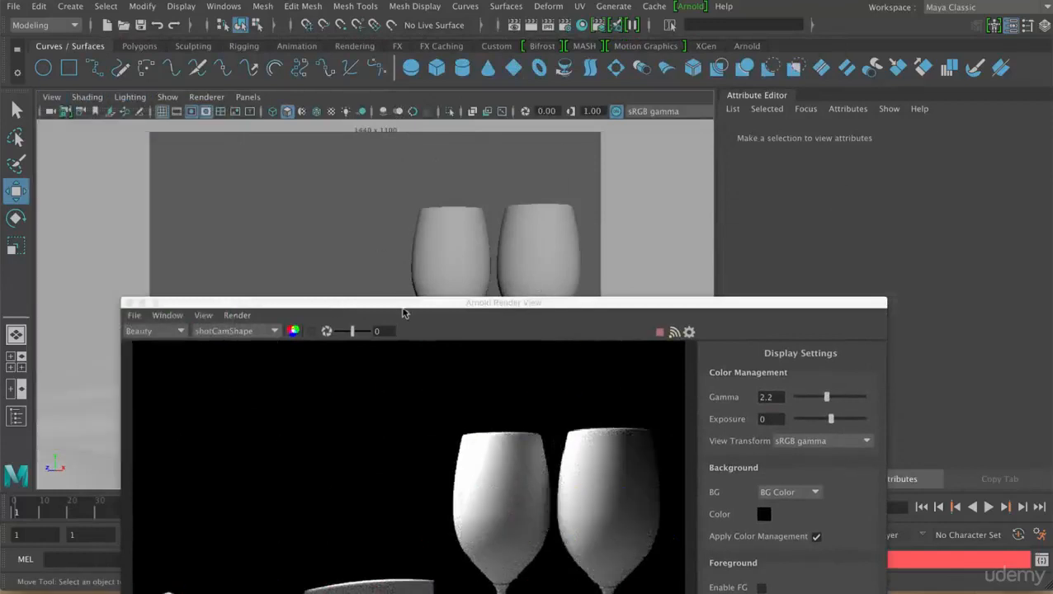
left_click_drag(404, 312, 340, 59)
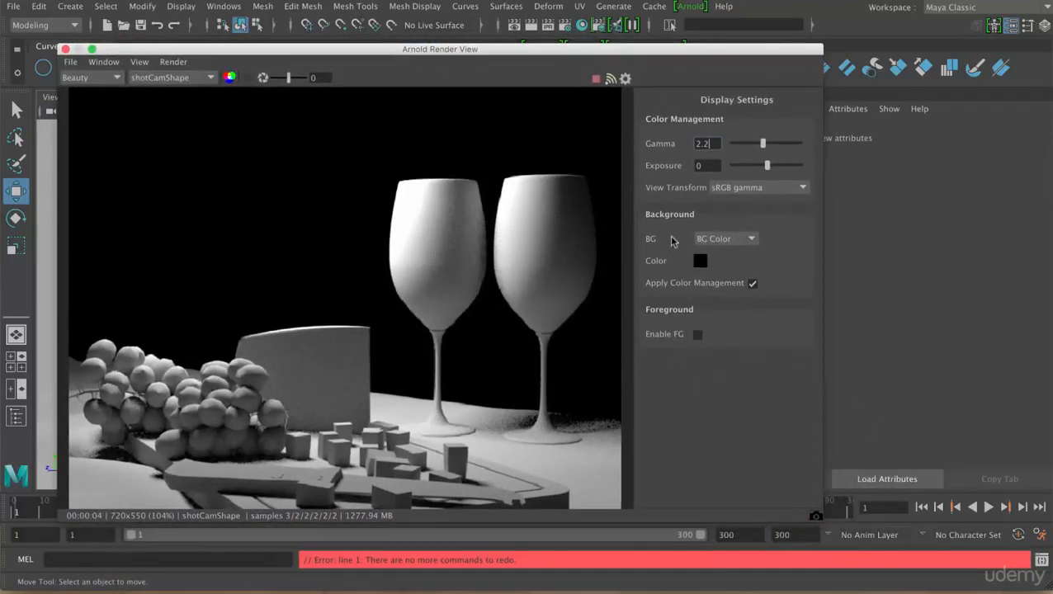
Set the RenderView's background type to BG Image and start browsing for an image file.
left_click(745, 241)
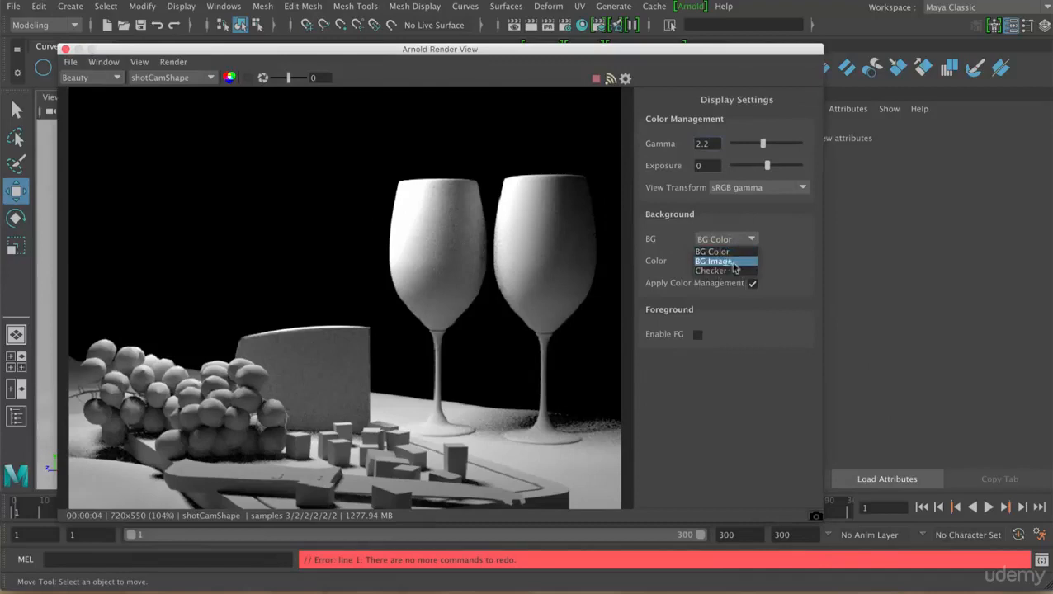
left_click(729, 262)
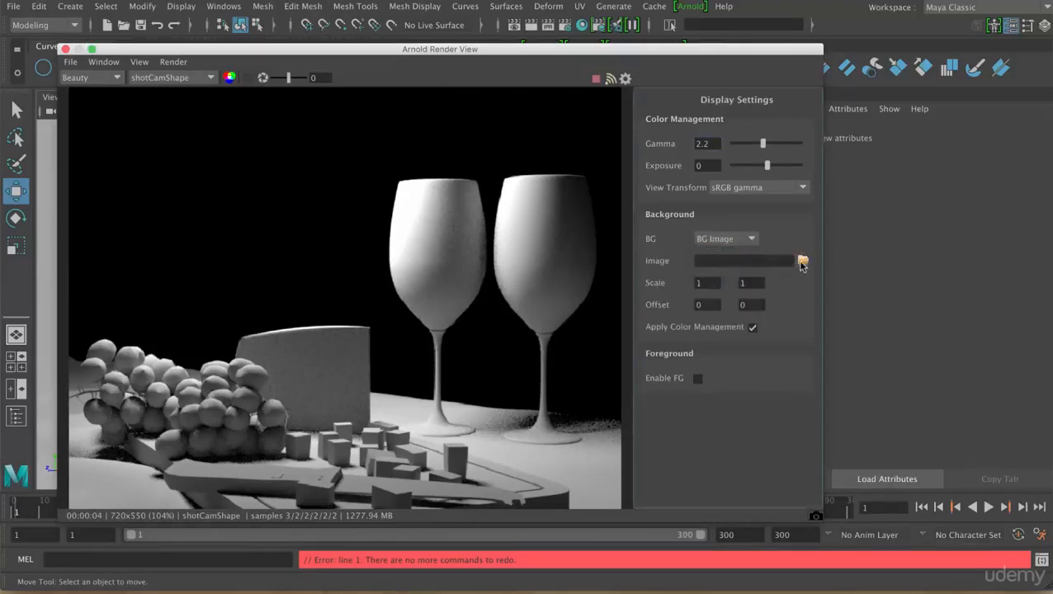
left_click(803, 261)
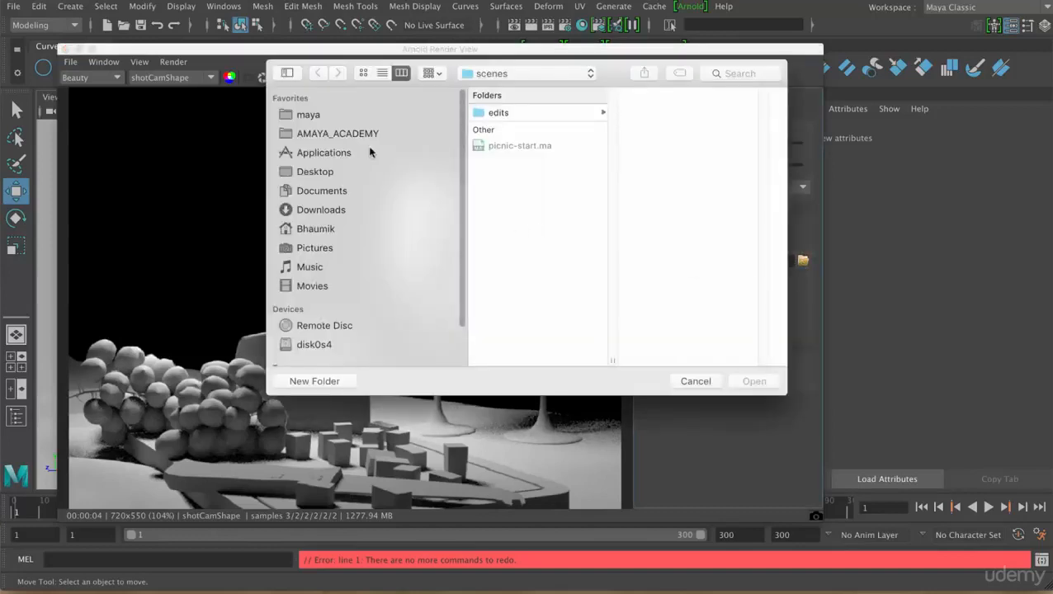
Load sapa_blurred.jpg from the Picnic-Maya project's sourceimages/background folder as the render's background image.
left_click(317, 190)
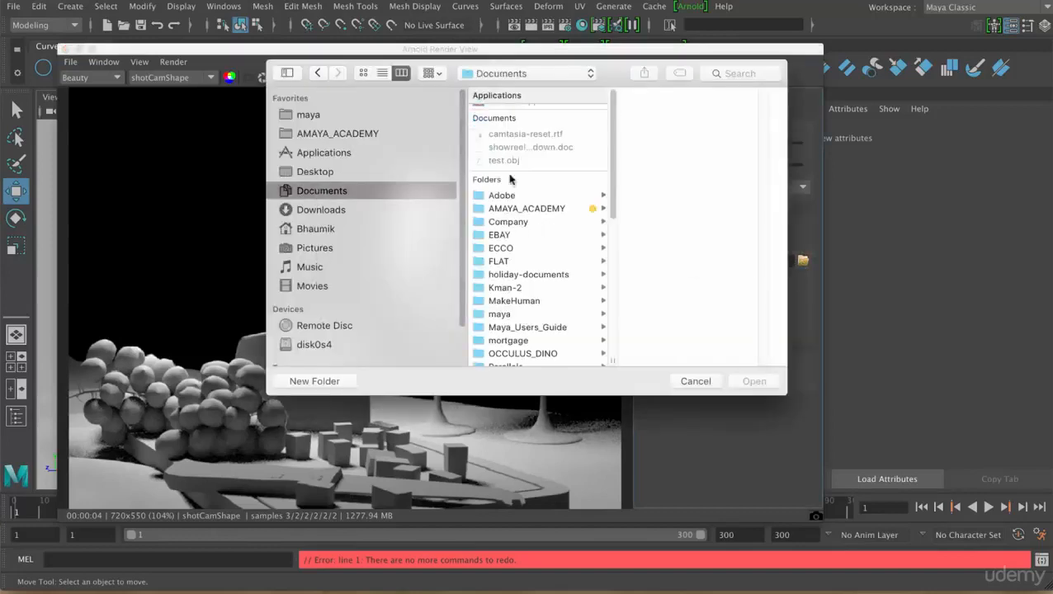
left_click(319, 119)
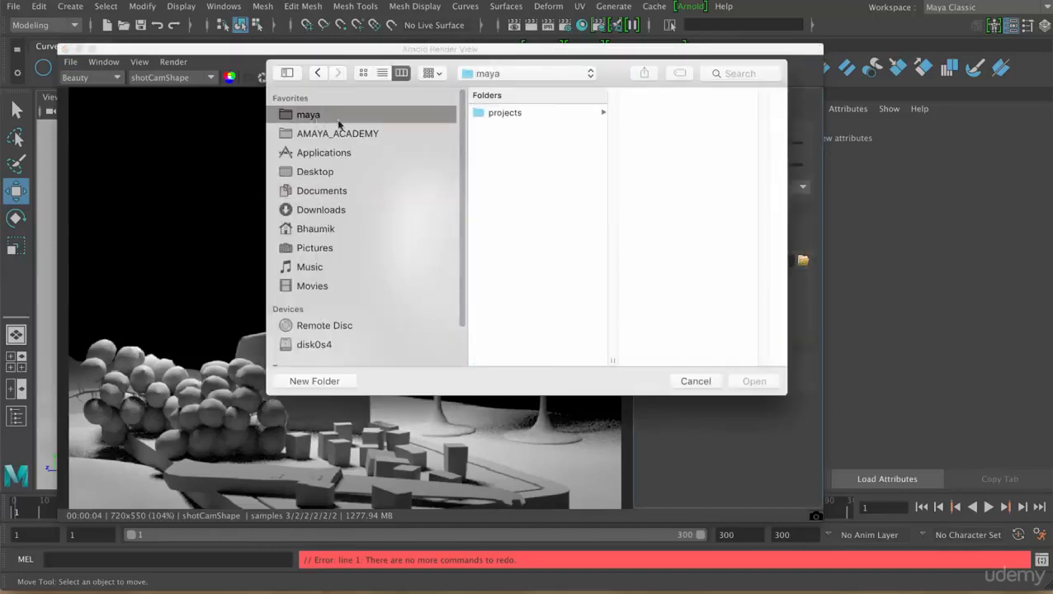
left_click(570, 113)
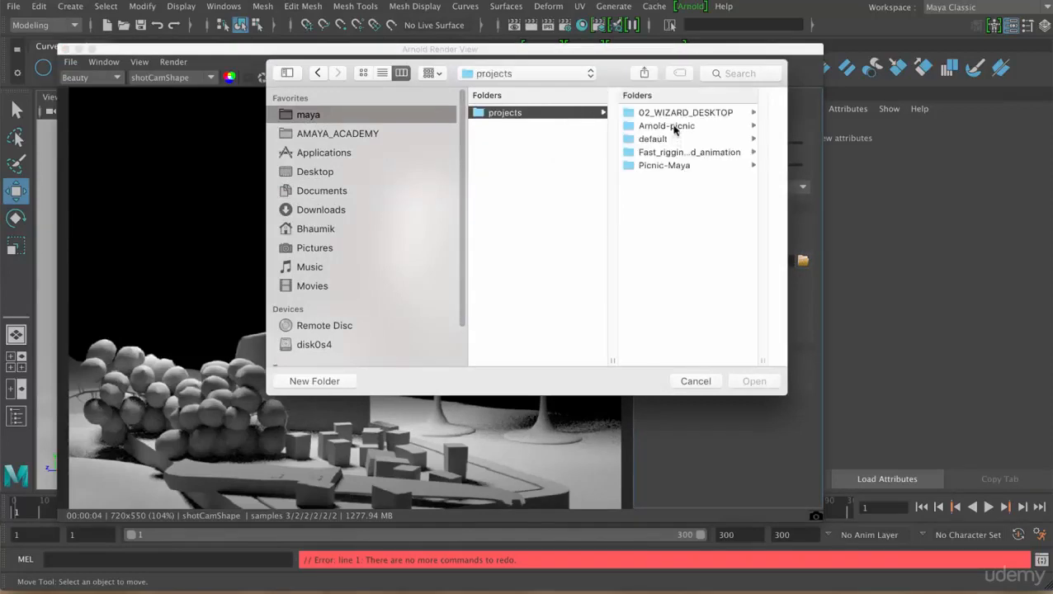
left_click(673, 165)
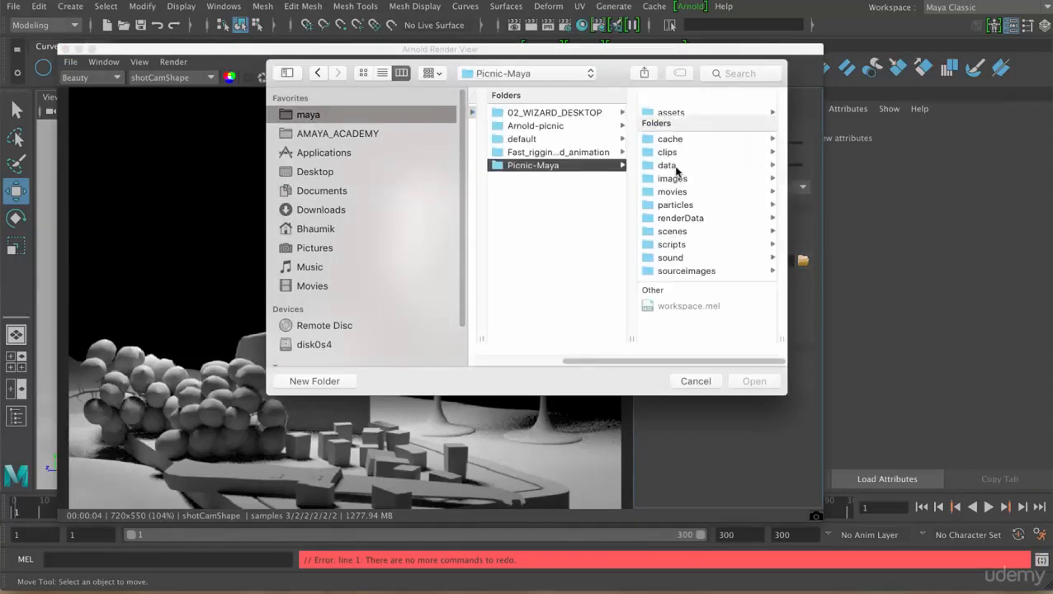
left_click(683, 271)
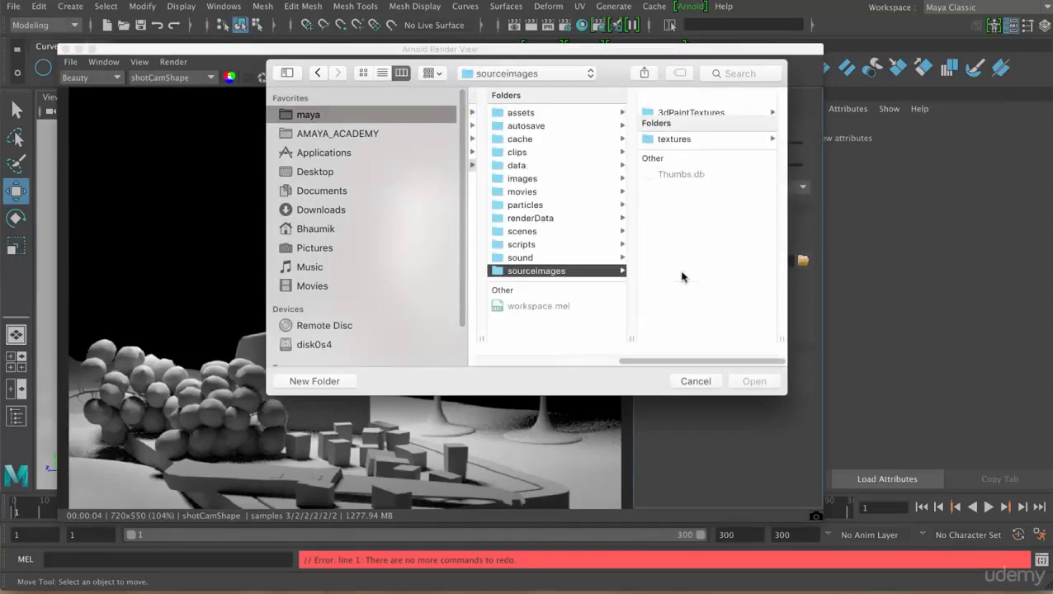
left_click(698, 140)
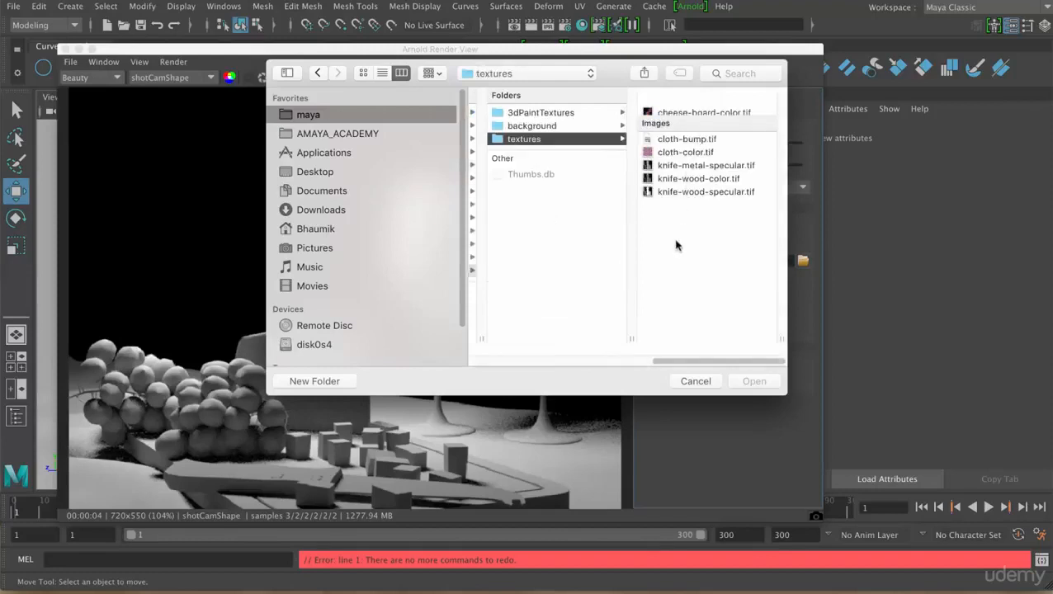
left_click(535, 128)
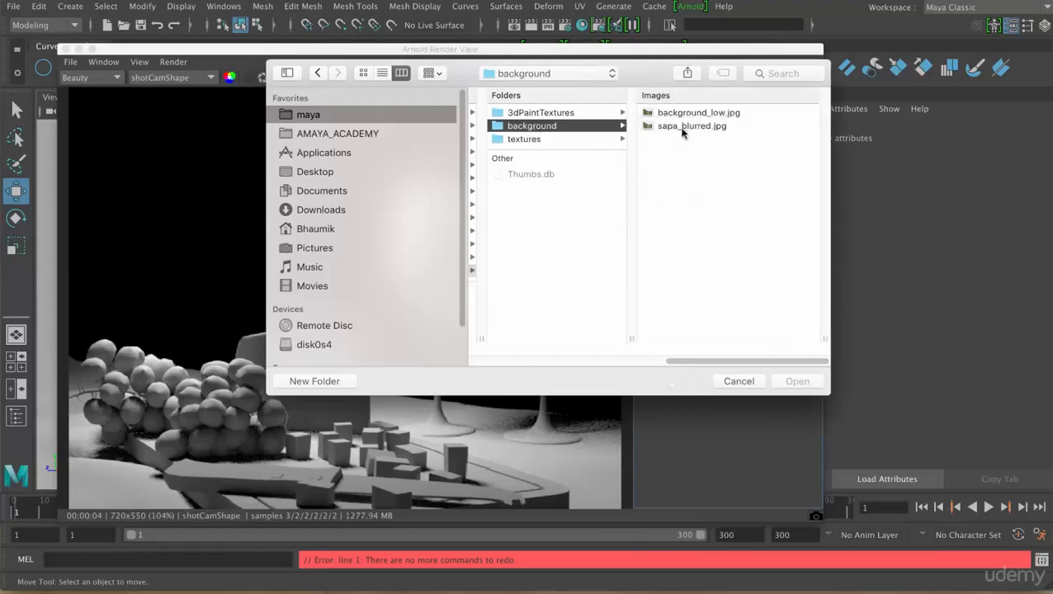
left_click(682, 129)
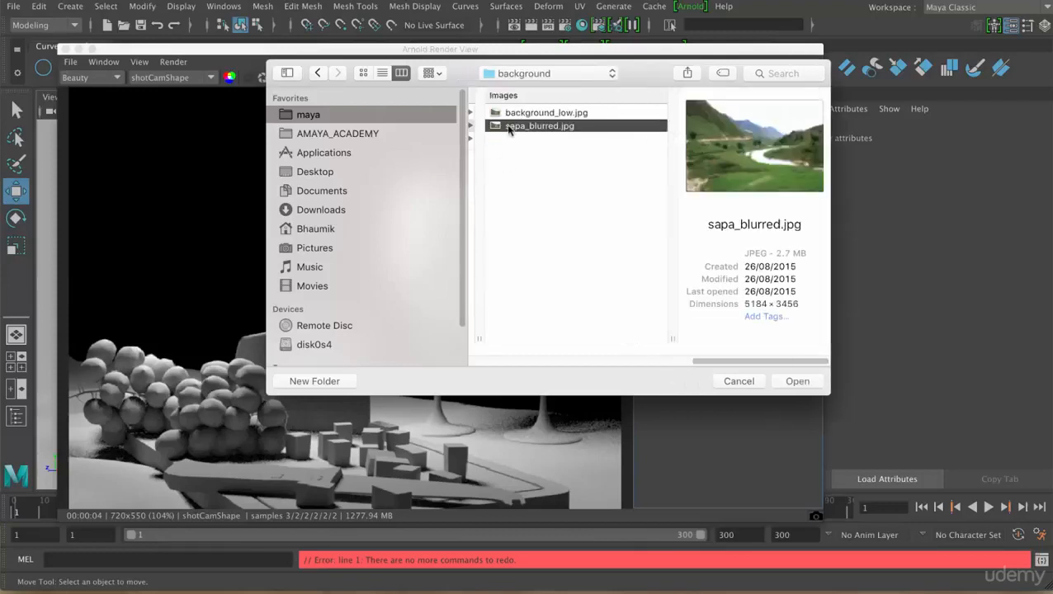
left_click(798, 384)
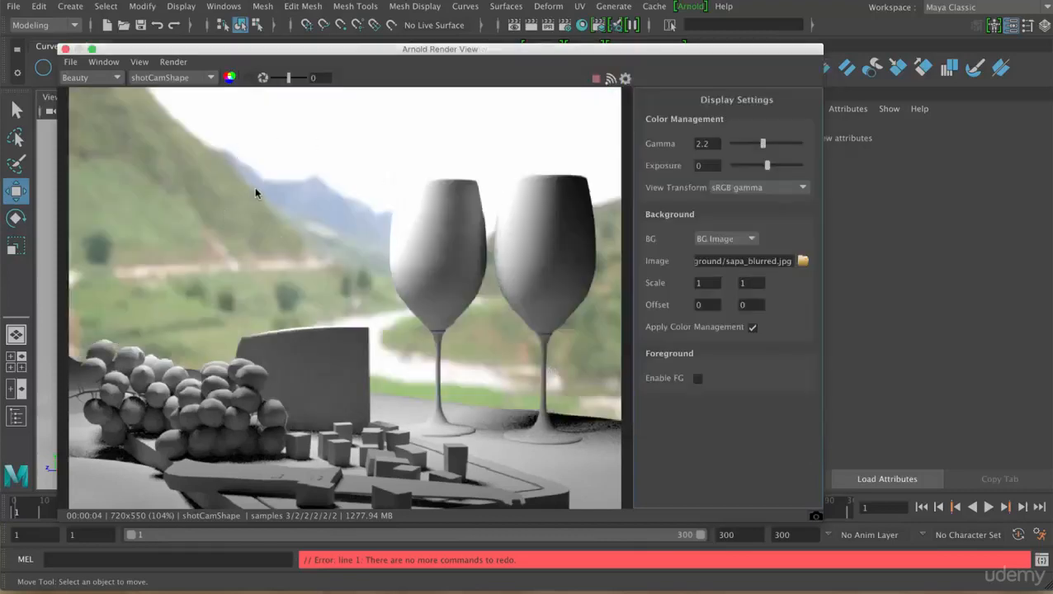
Try the background without Apply Color Management and restore it, and briefly enable the foreground settings.
left_click(752, 327)
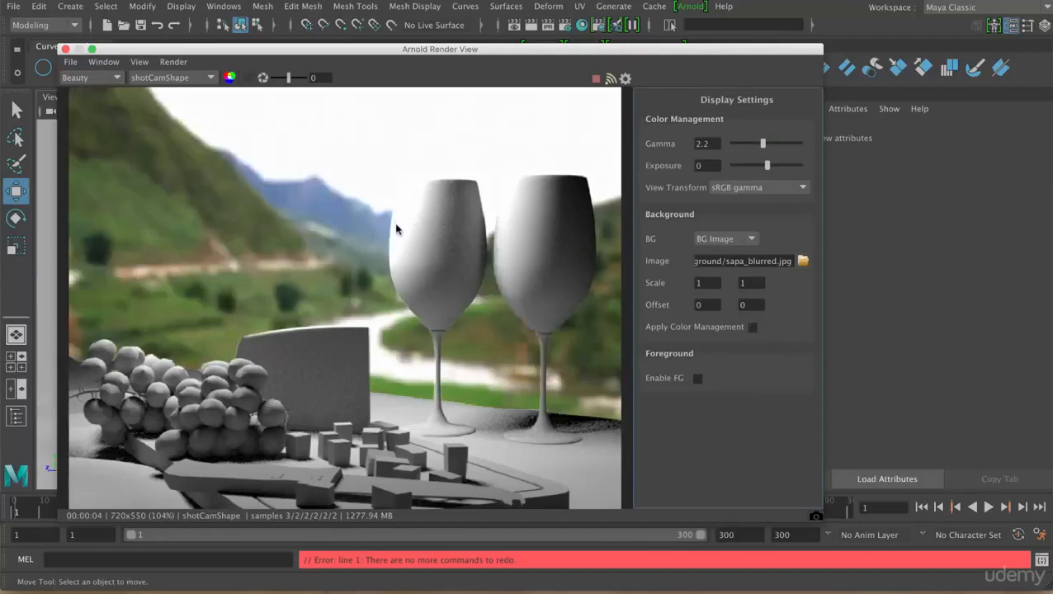
left_click(753, 328)
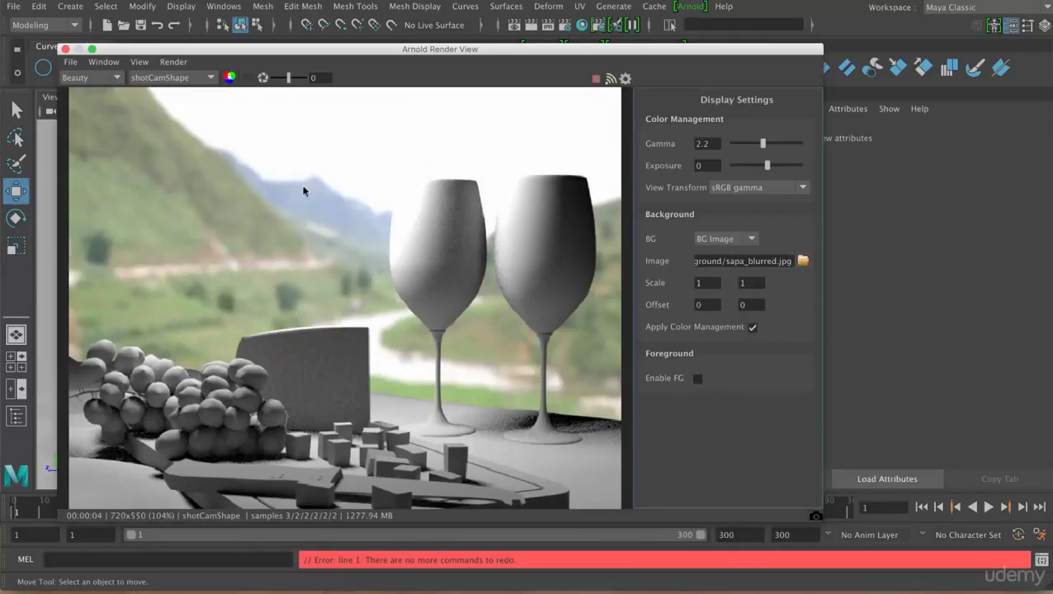
left_click(698, 380)
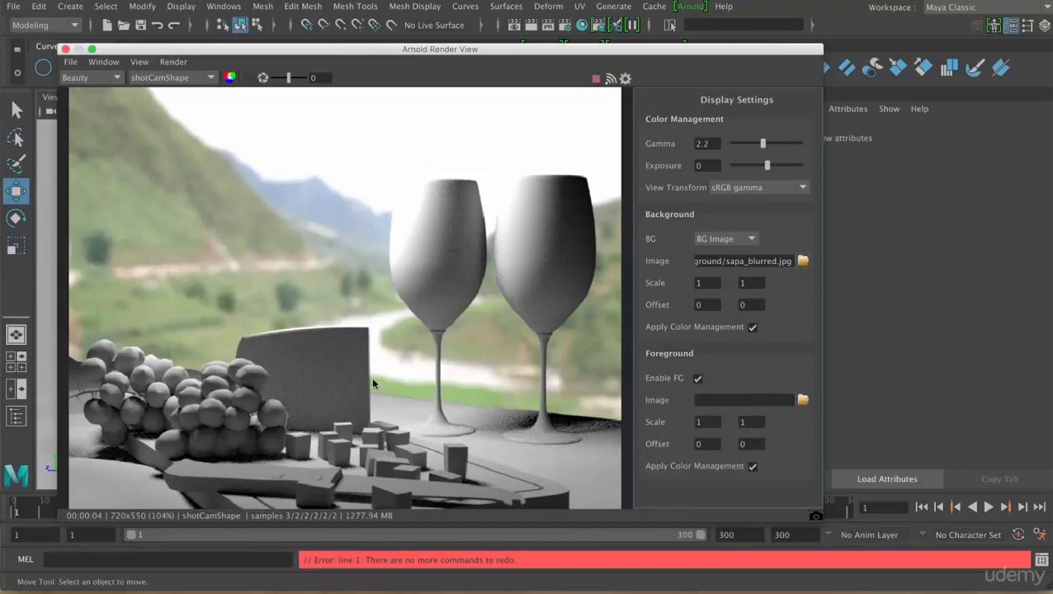
left_click(697, 379)
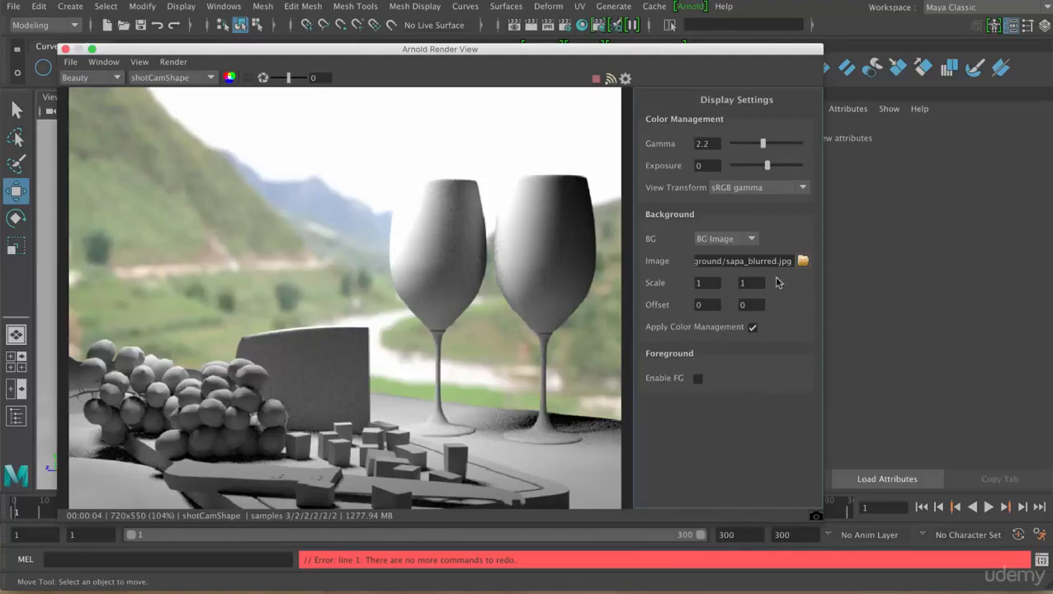
Set the background type back to BG Color and store a snapshot of the current render.
left_click(753, 240)
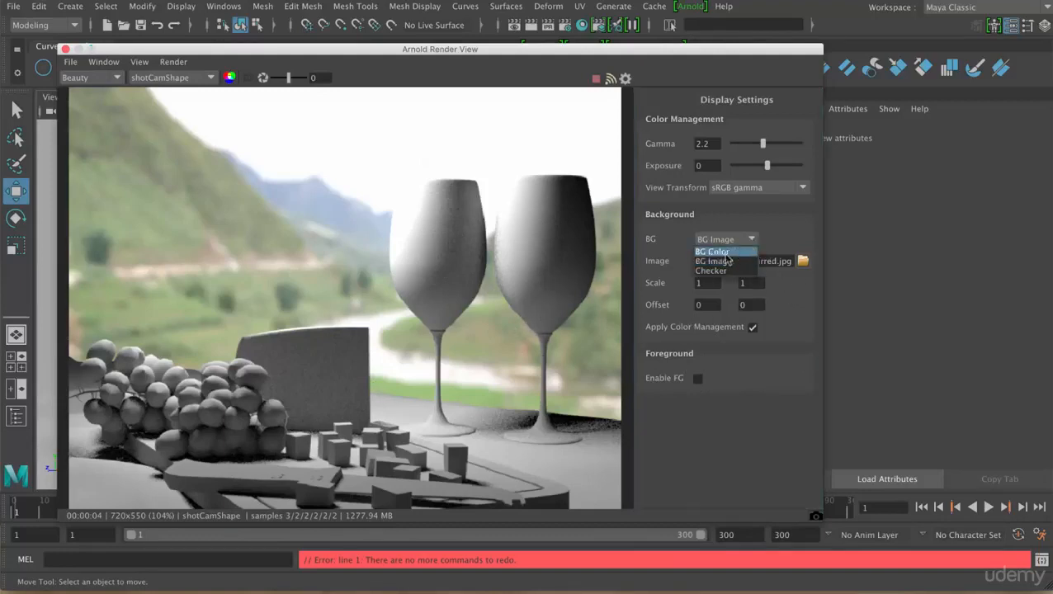
left_click(715, 251)
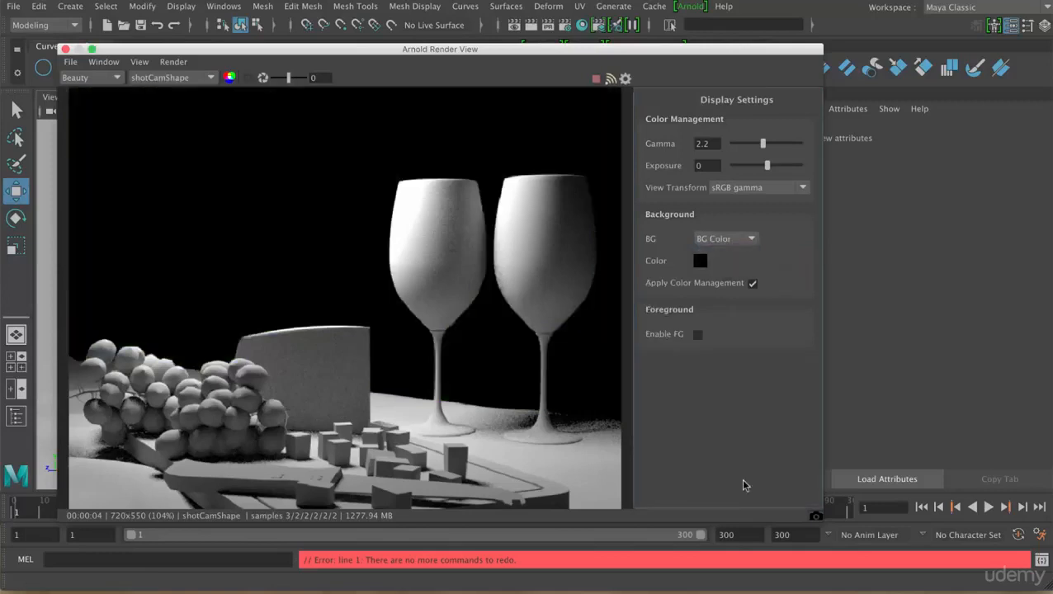
left_click(815, 516)
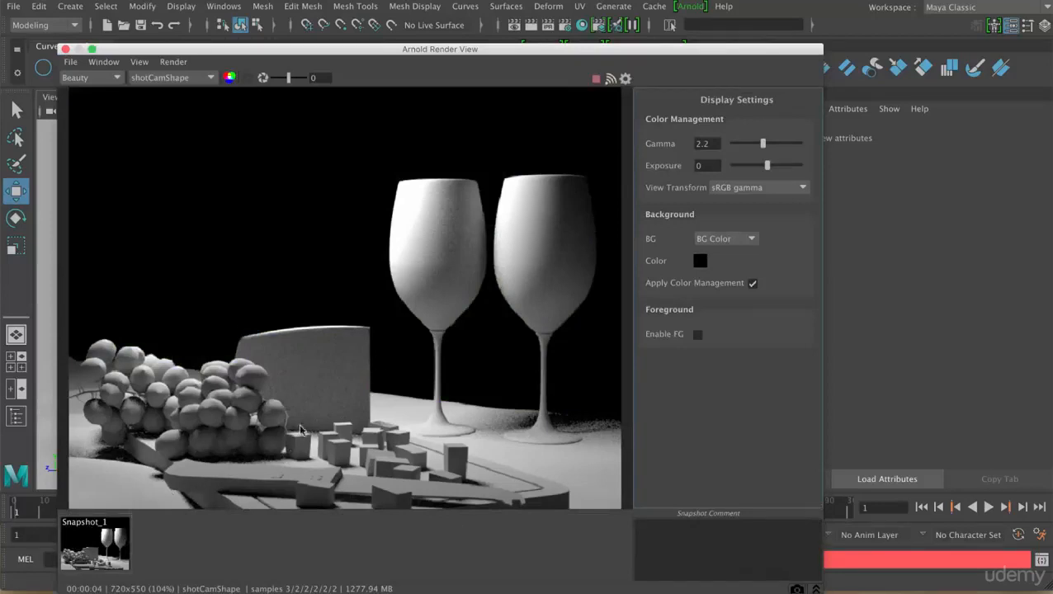
Display Snapshot_1 and review its available options and the image saving options.
left_click(127, 546)
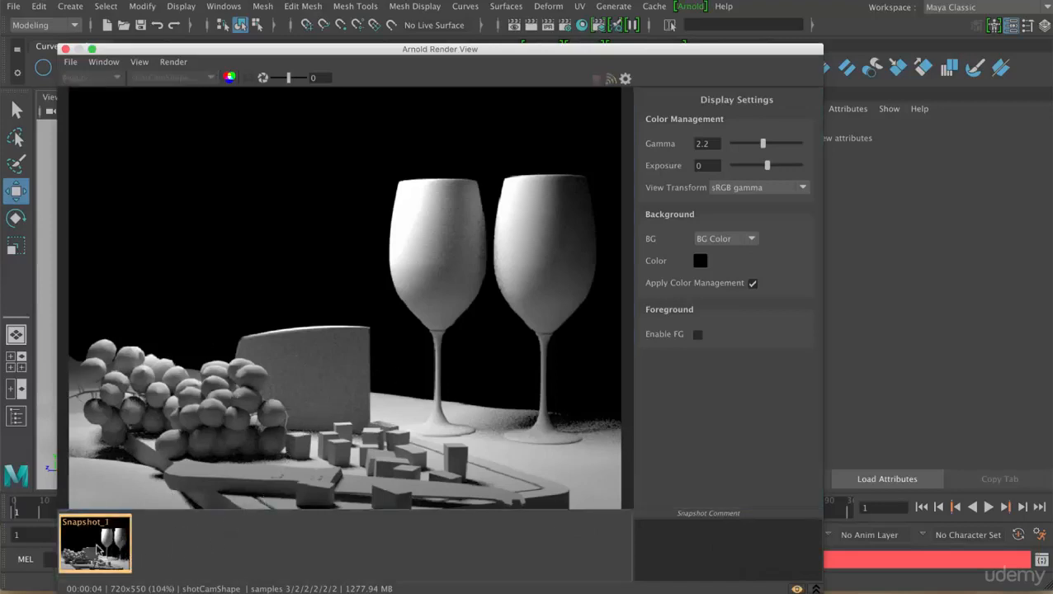
right_click(98, 548)
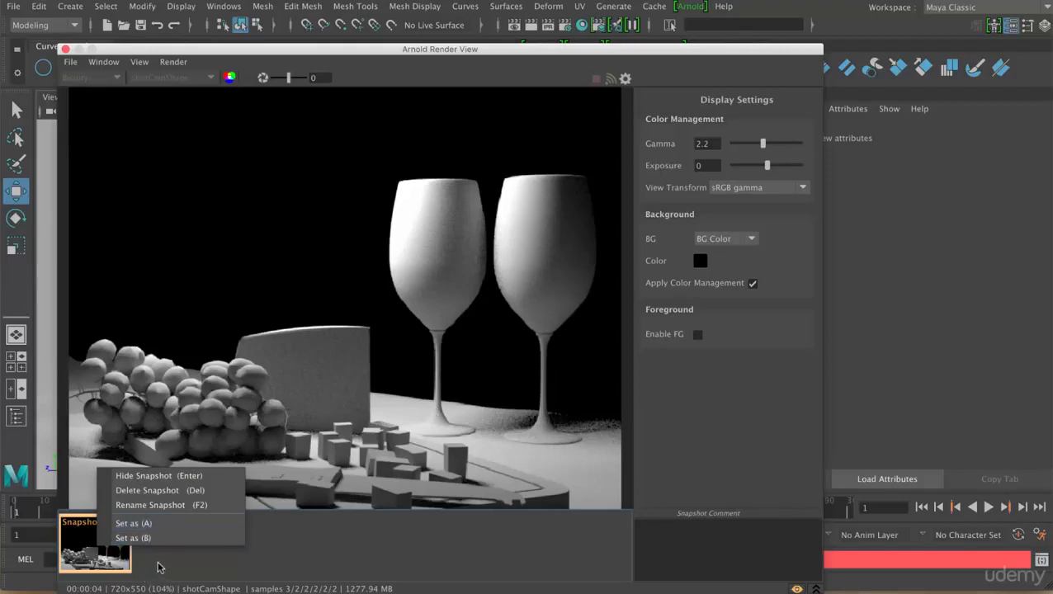
left_click(239, 553)
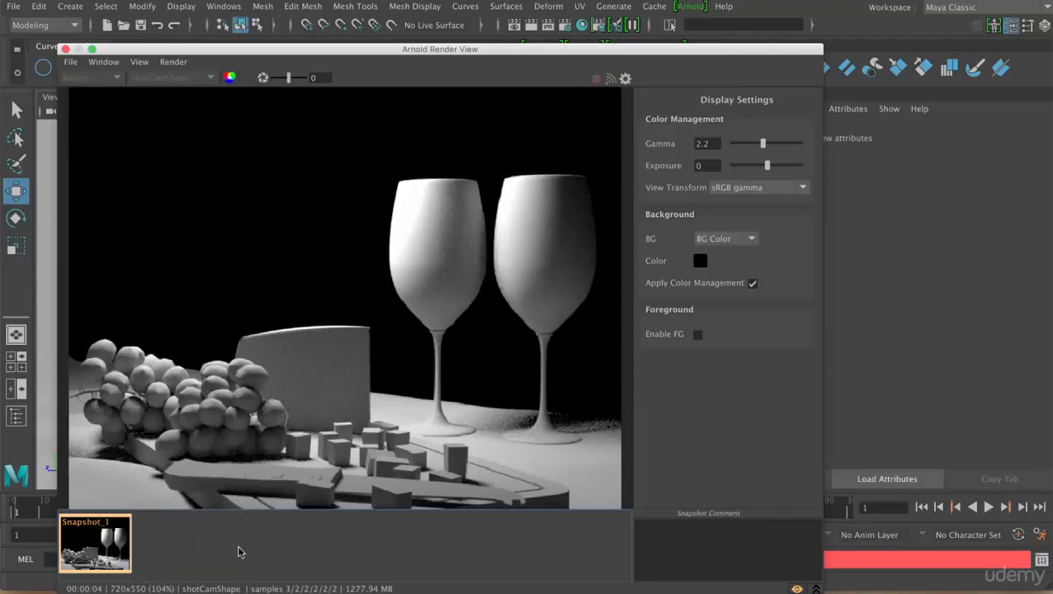
left_click(73, 63)
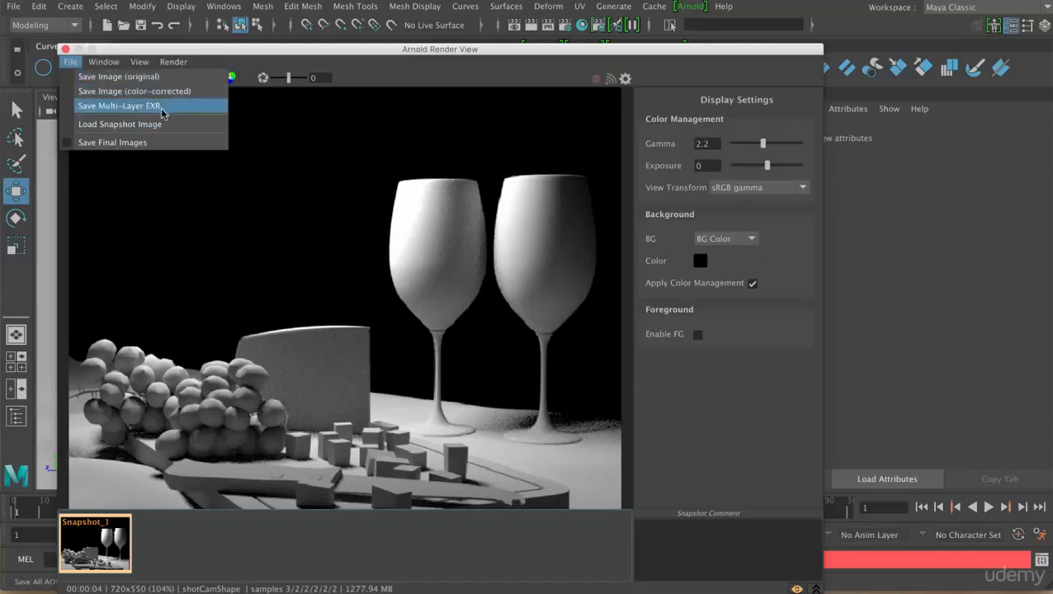
left_click(350, 88)
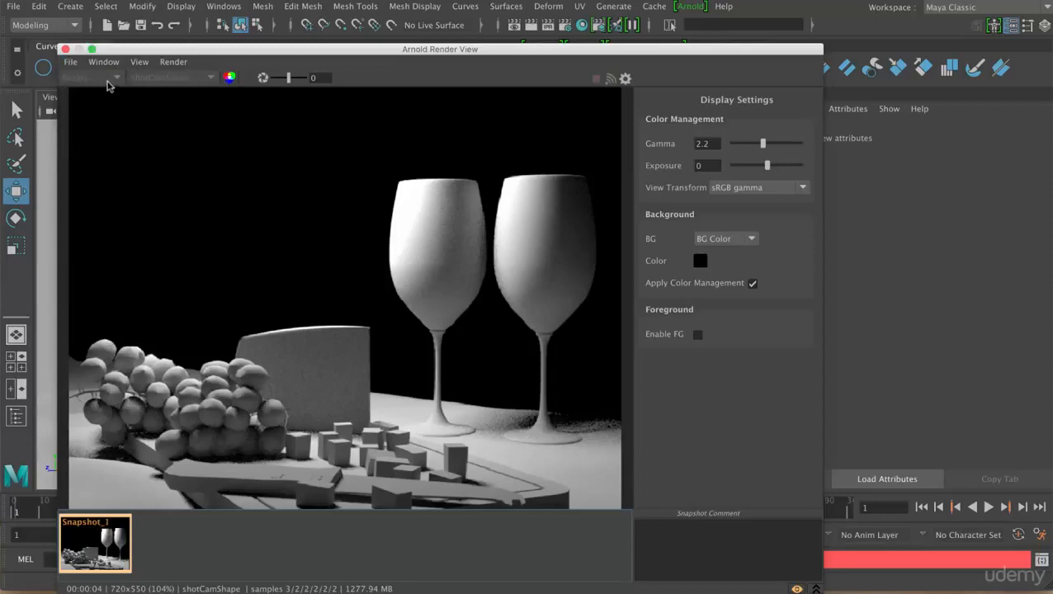
Frame the whole snapshot image and set its display to real size.
left_click(70, 62)
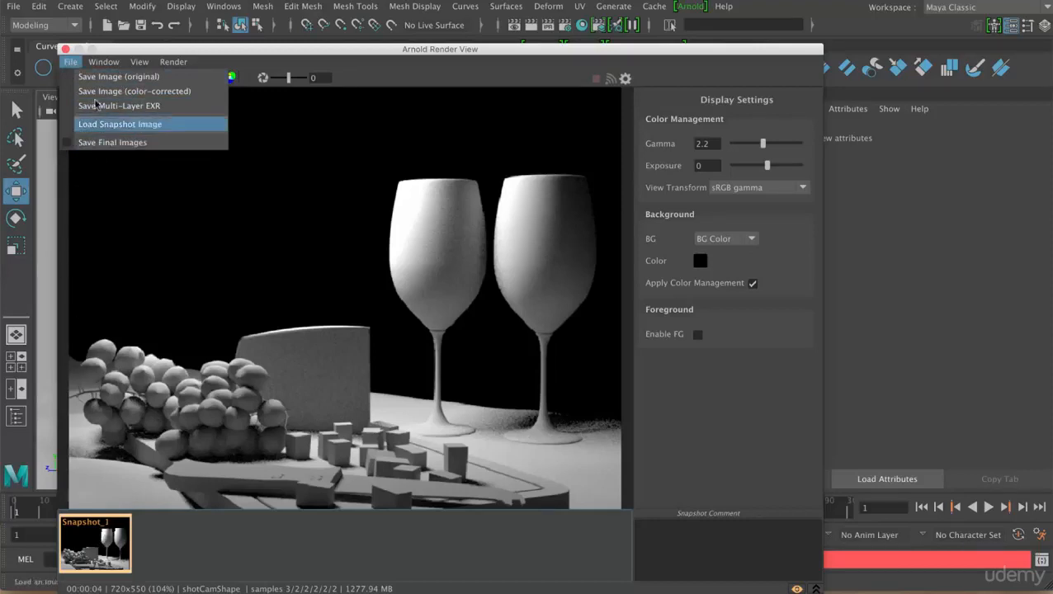
mouse_move(103, 62)
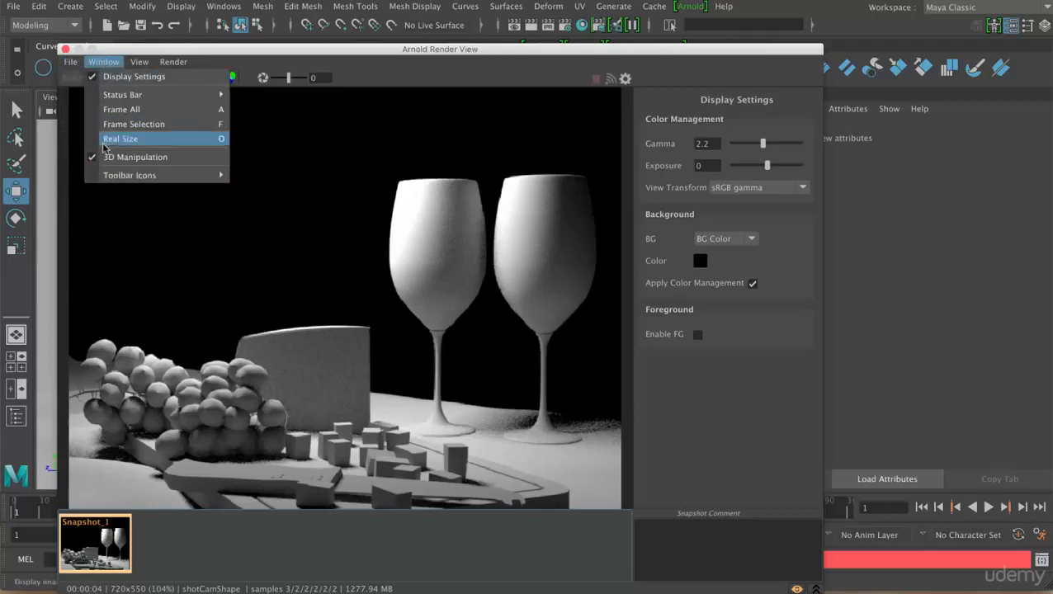
mouse_move(142, 100)
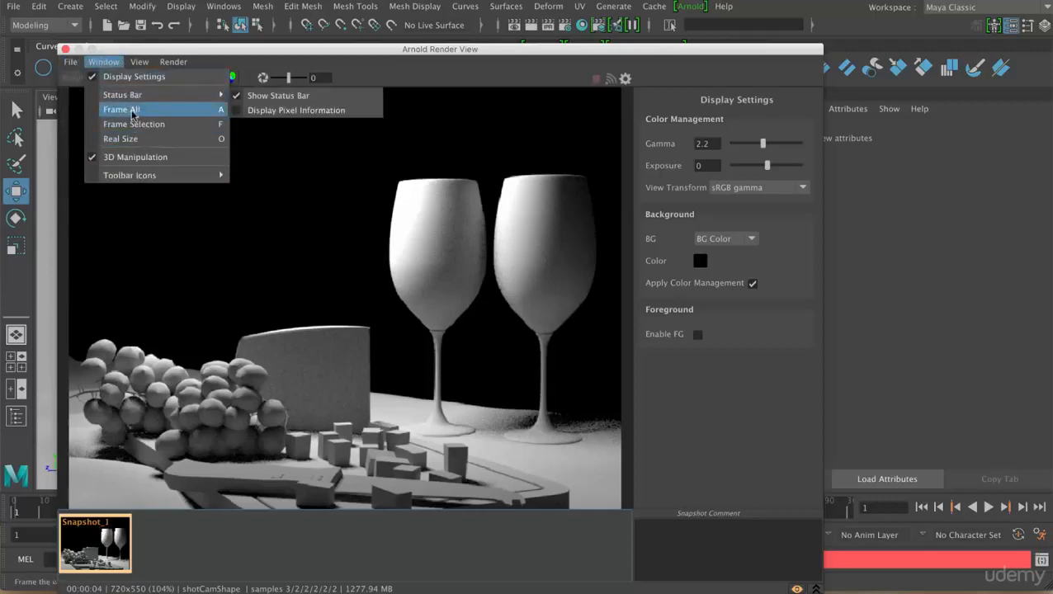
left_click(130, 110)
left_click(107, 63)
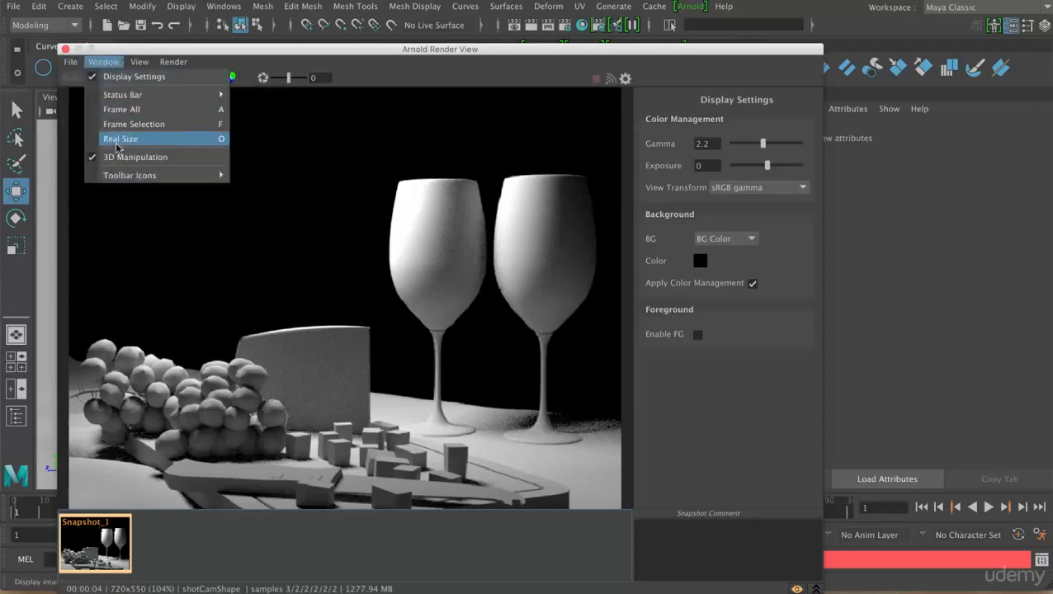
left_click(125, 140)
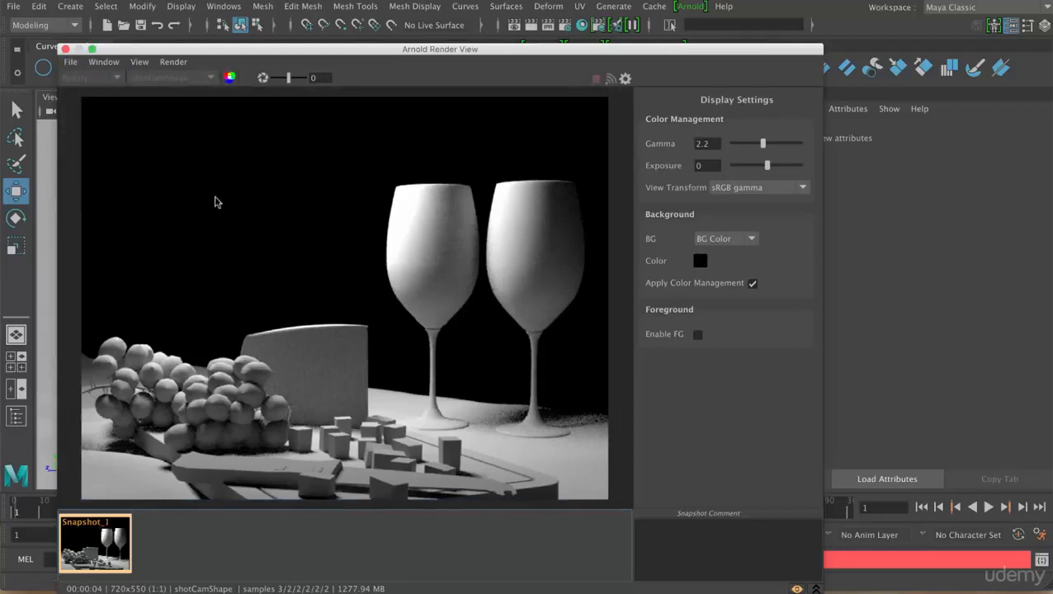
Show the 3D Manipulation and Debug Shading icons in the RenderView toolbar.
left_click(105, 62)
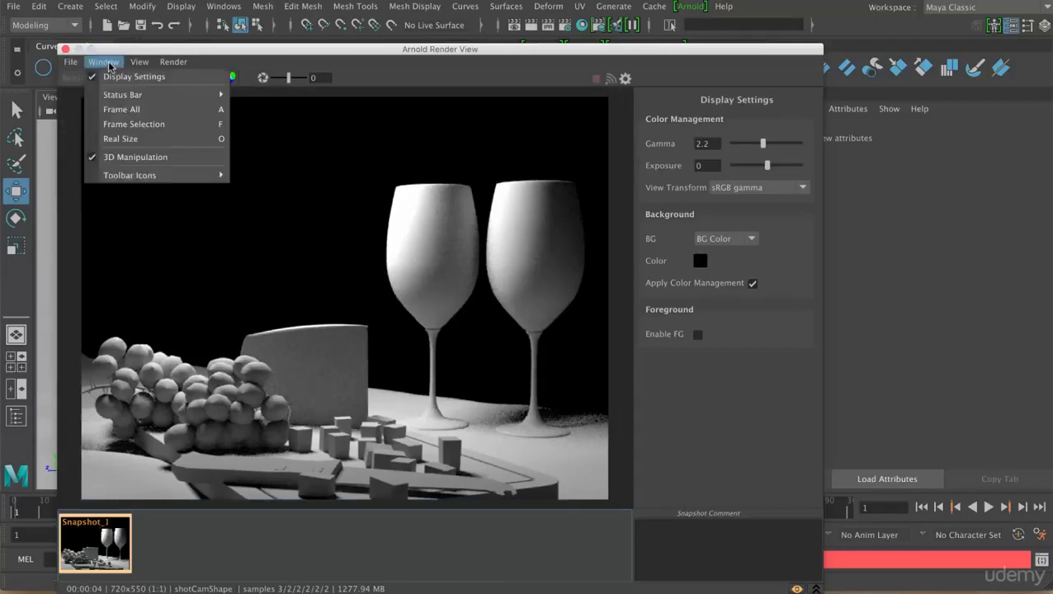
mouse_move(111, 175)
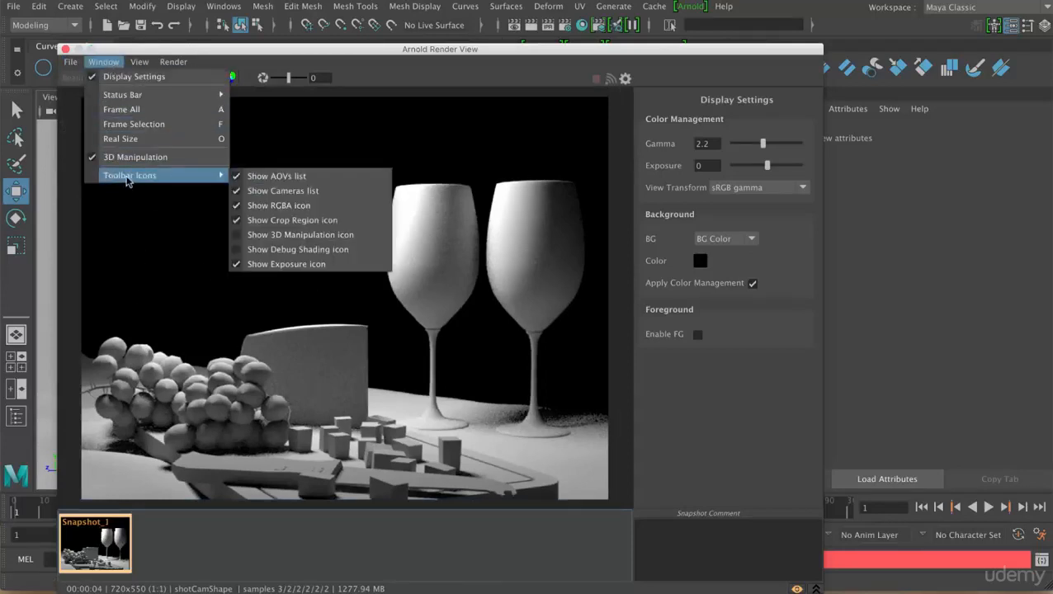
left_click(271, 235)
left_click(103, 62)
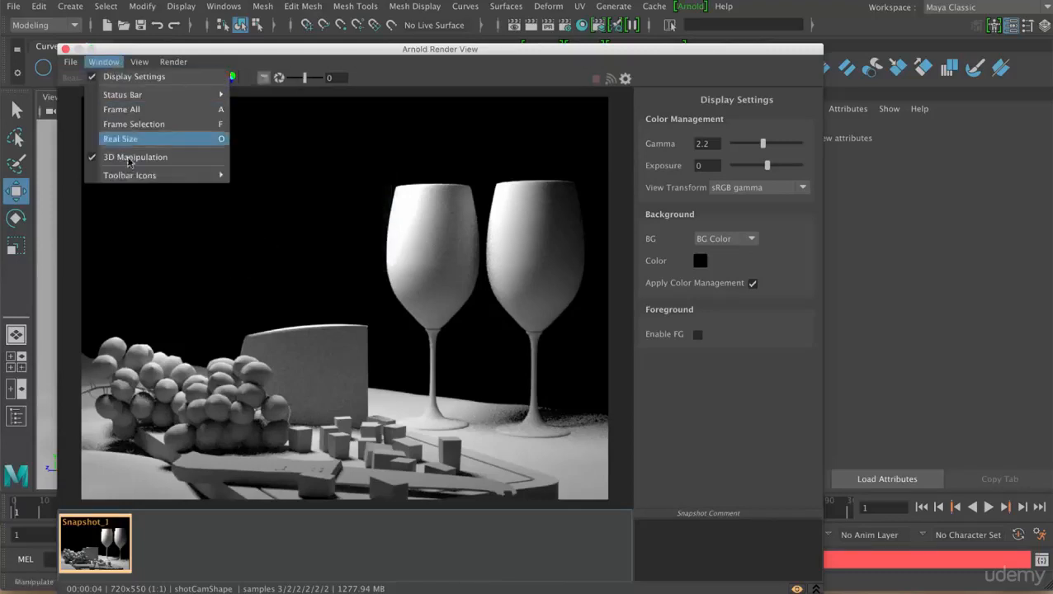
mouse_move(149, 175)
left_click(277, 251)
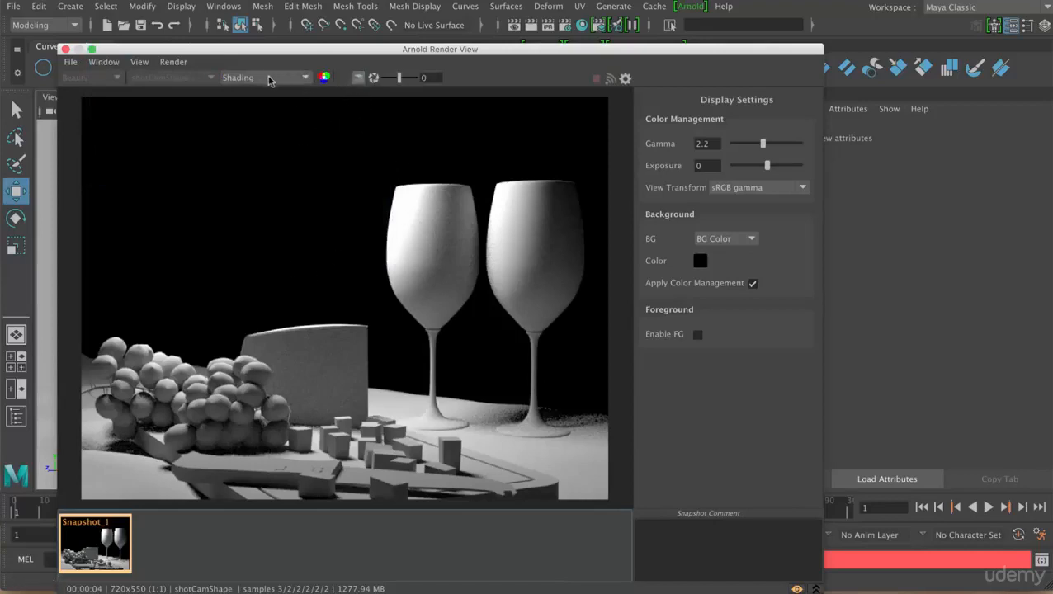
Review the Debug Shading modes and render the still life in Basic and in Occlusion mode.
left_click(174, 63)
mouse_move(219, 227)
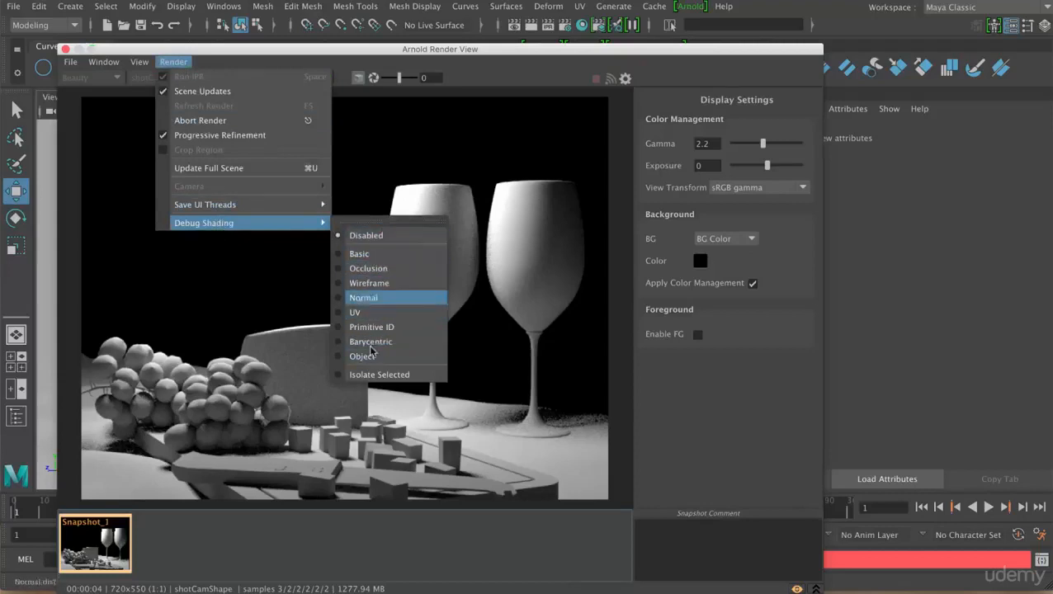
left_click(482, 113)
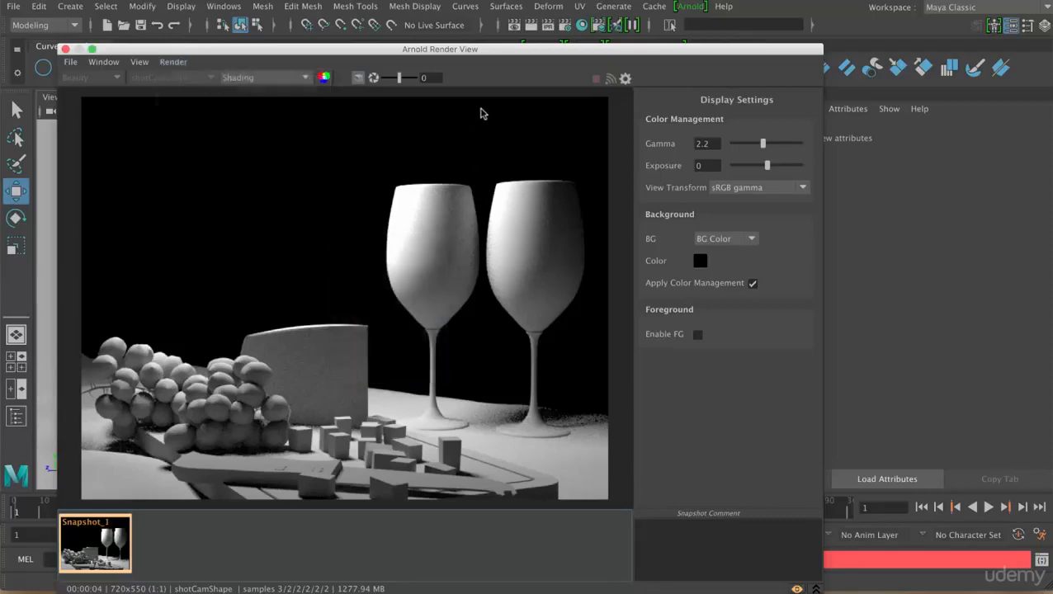
left_click(290, 79)
left_click(276, 104)
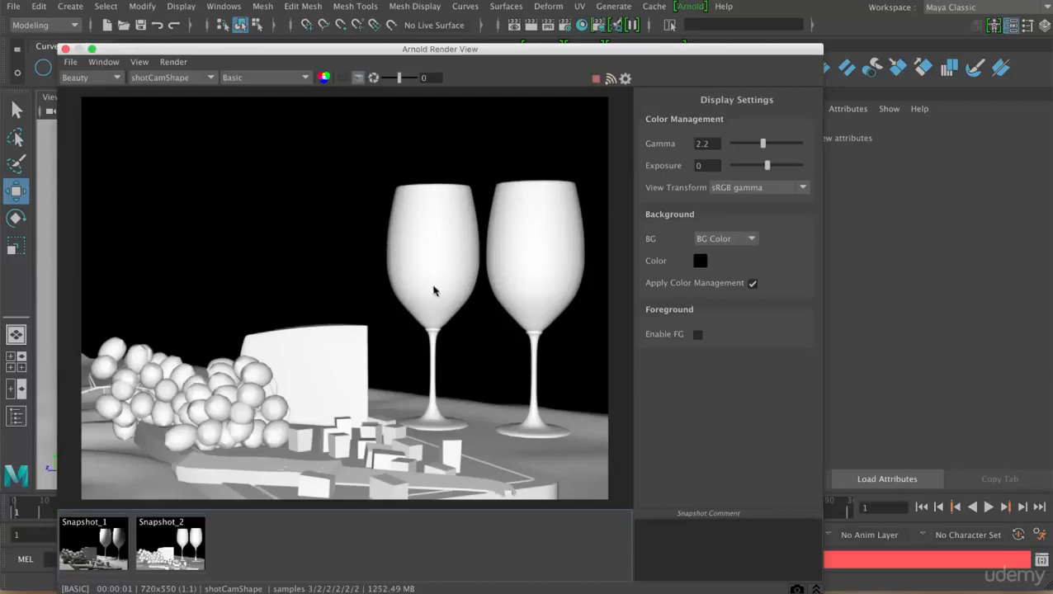
left_click(283, 77)
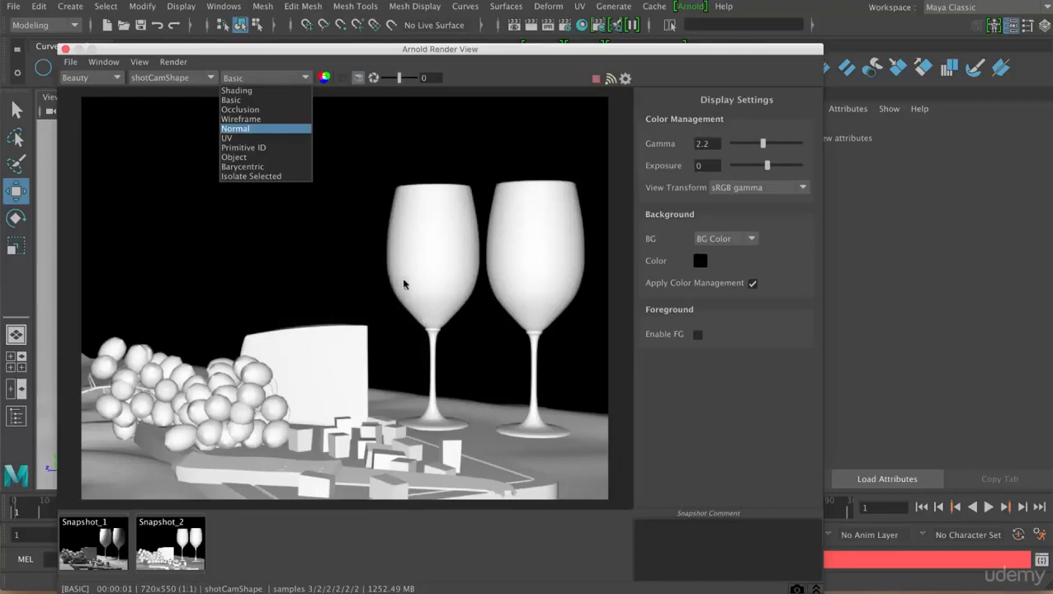
left_click(245, 110)
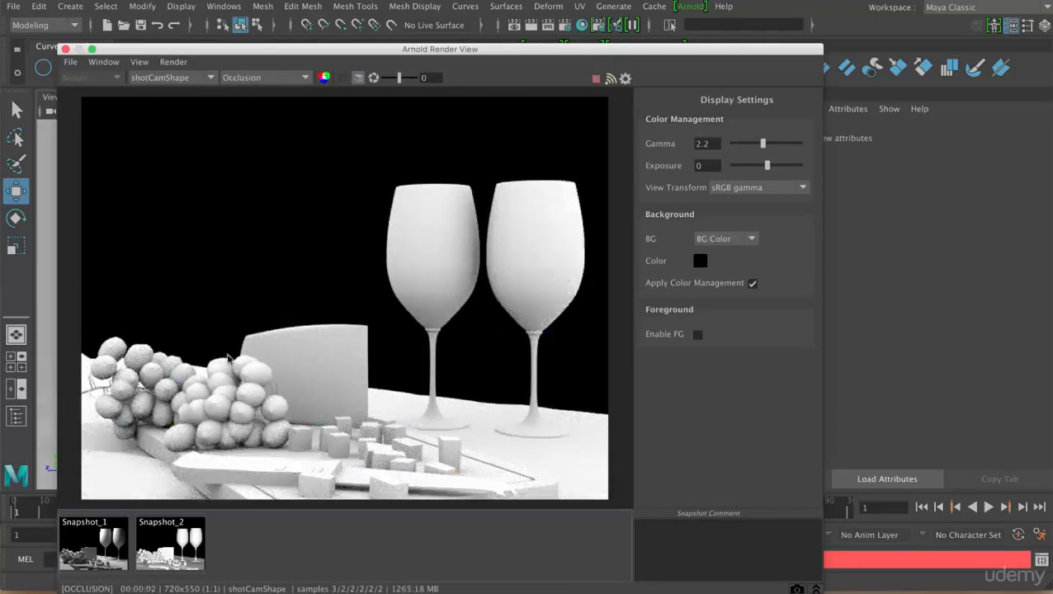
Render the still life in the Wireframe and Normal debug shading modes.
left_click(257, 78)
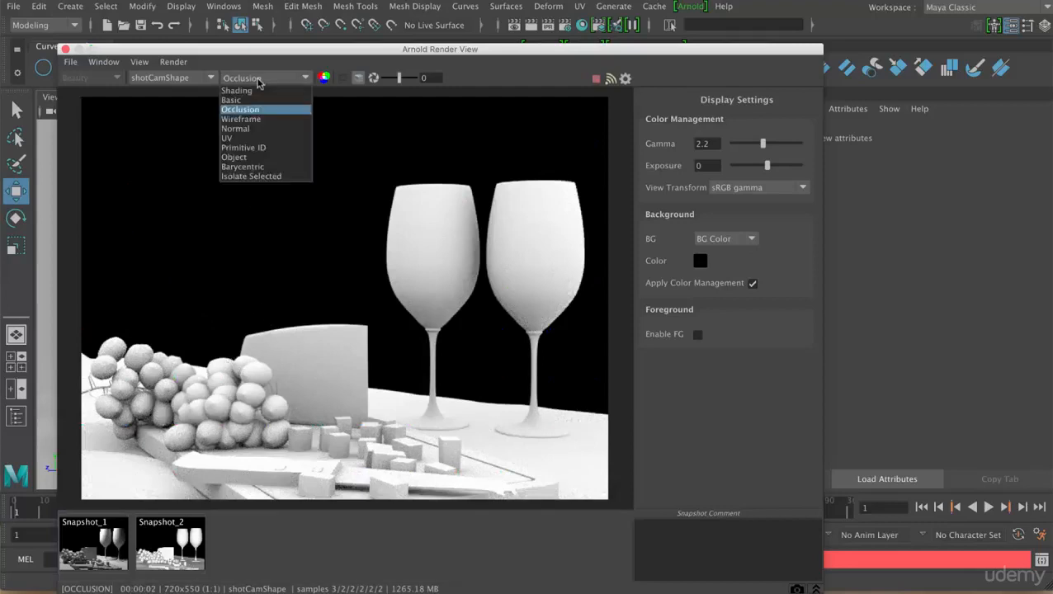
left_click(257, 119)
left_click(261, 78)
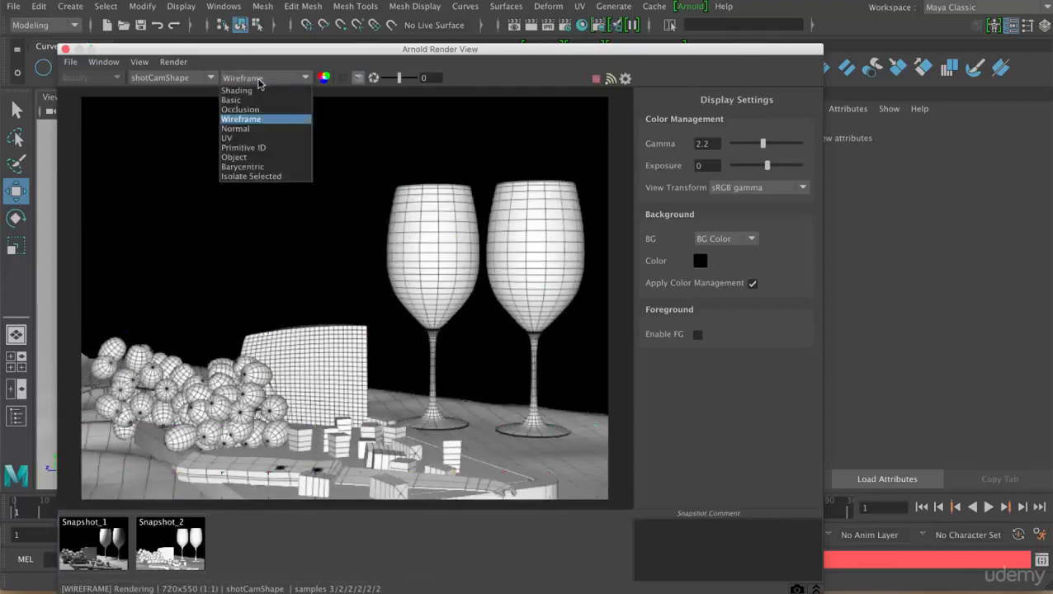
left_click(258, 130)
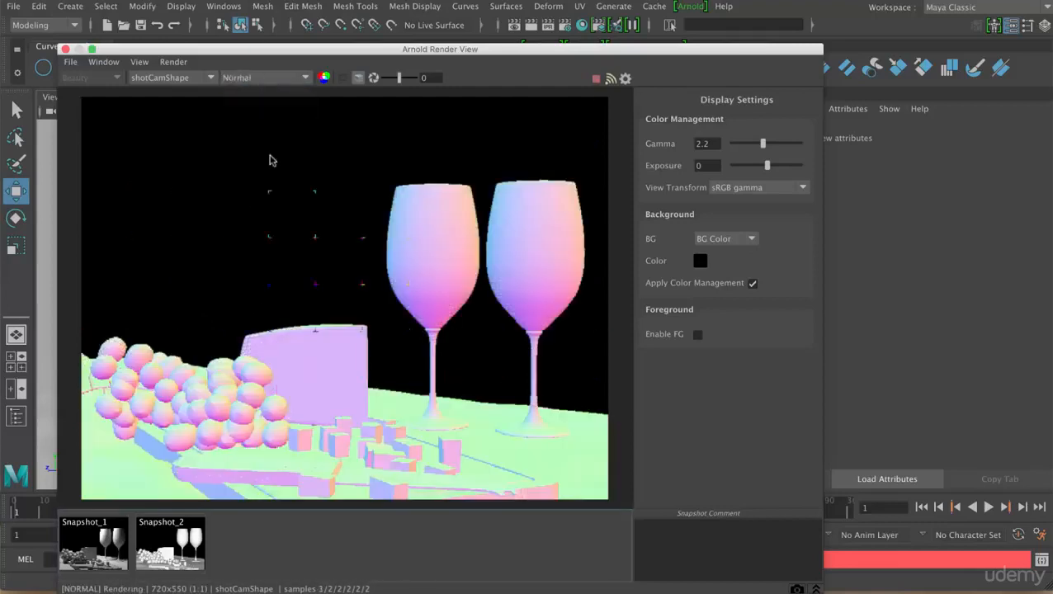
Render the still life in the Object and Barycentric debug shading modes.
left_click(283, 80)
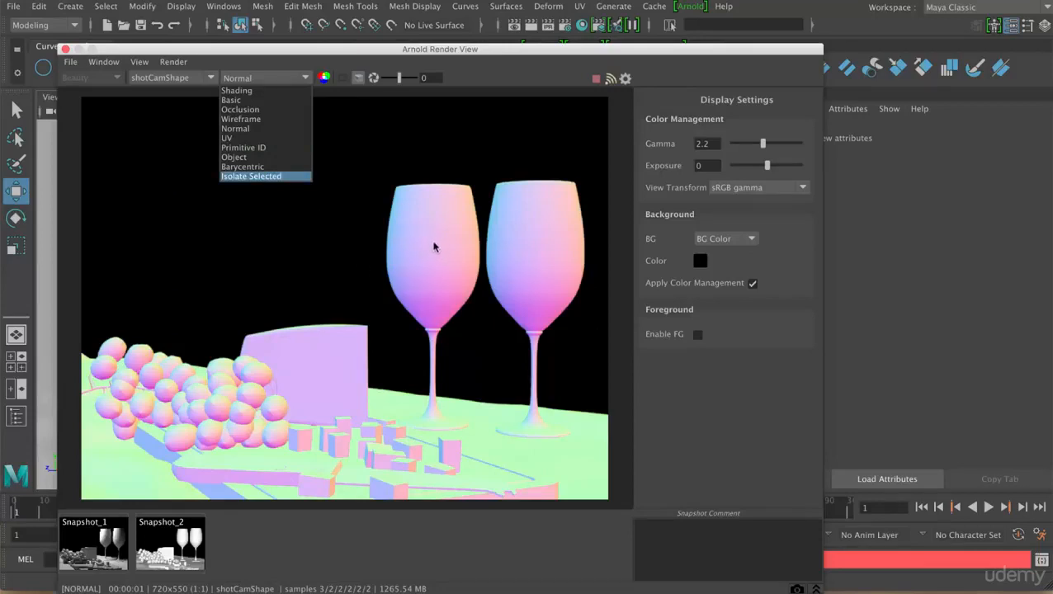
left_click(234, 157)
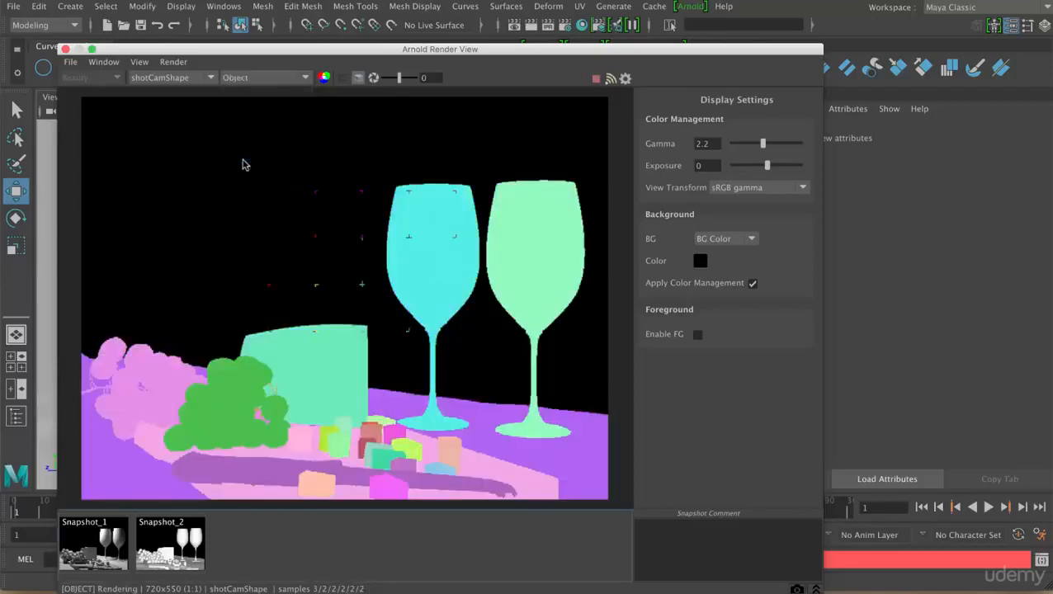
left_click(268, 79)
left_click(243, 167)
Use Isolate Selected shading to render the cheese board and grapes separately, and return the debug shading to Shading.
left_click(270, 82)
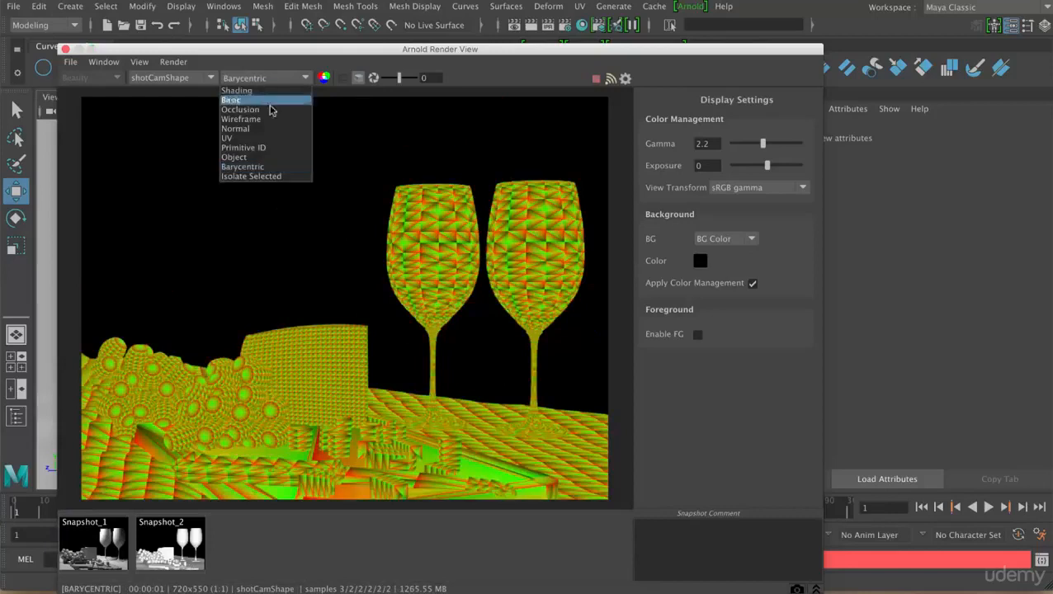
left_click(264, 177)
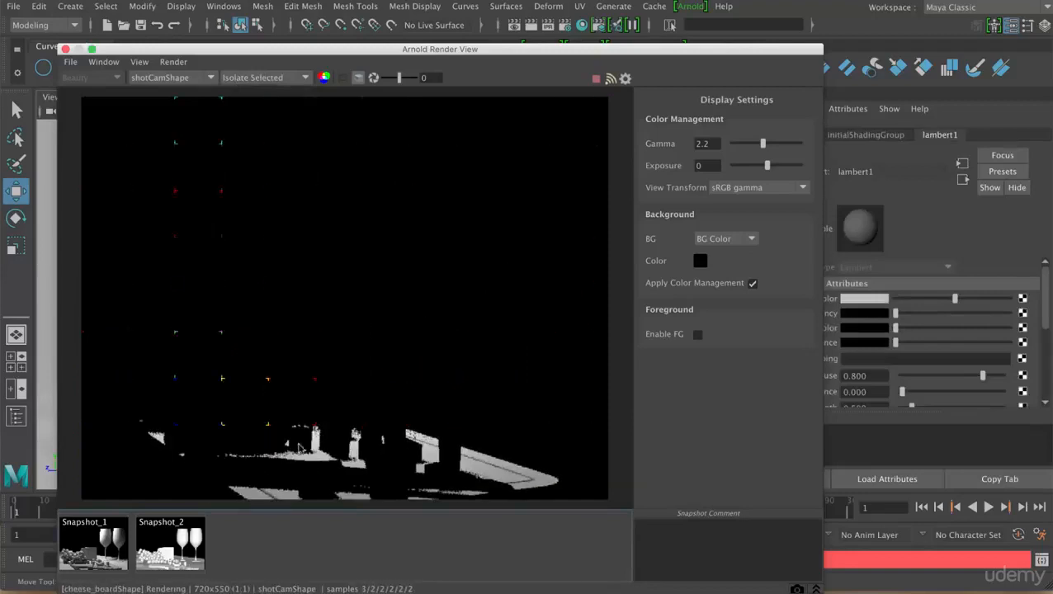
left_click(141, 415)
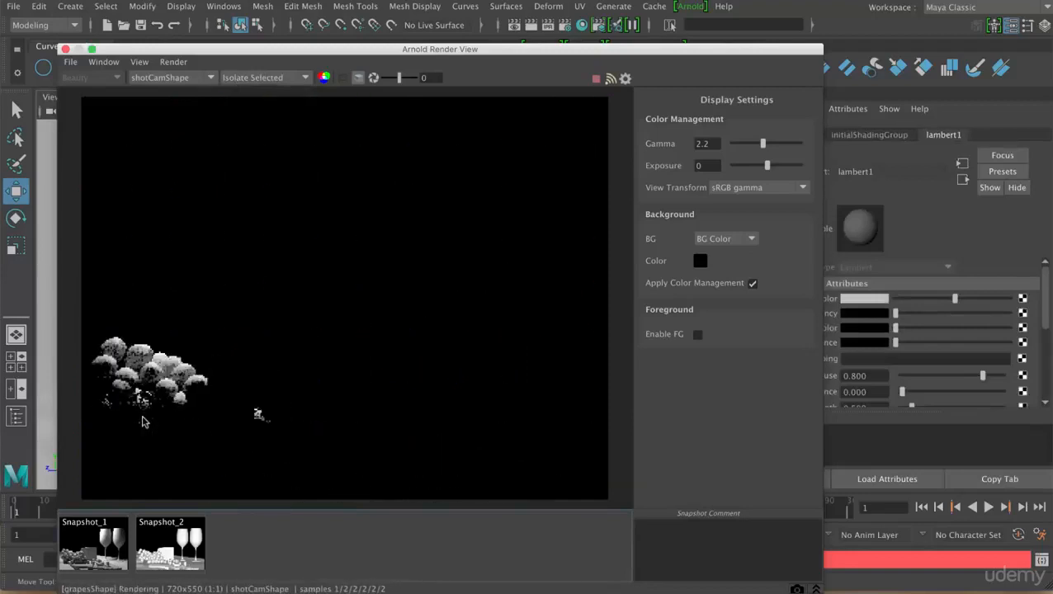
left_click(245, 381)
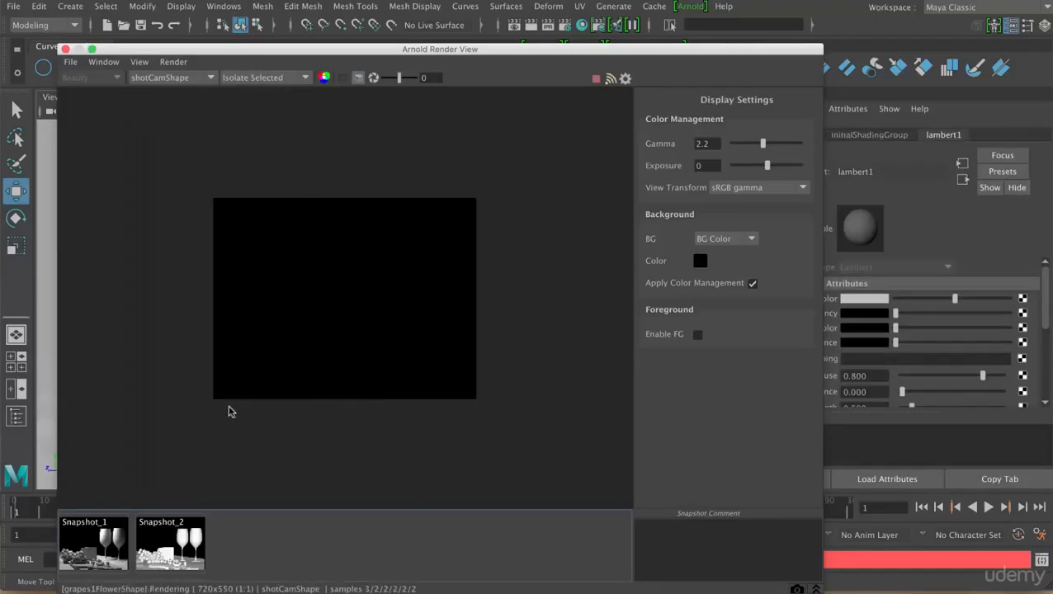
left_click(307, 78)
left_click(247, 89)
Review the RenderView's channel, resolution and snapshot options and enable Darken Out-Of-Region.
left_click(140, 62)
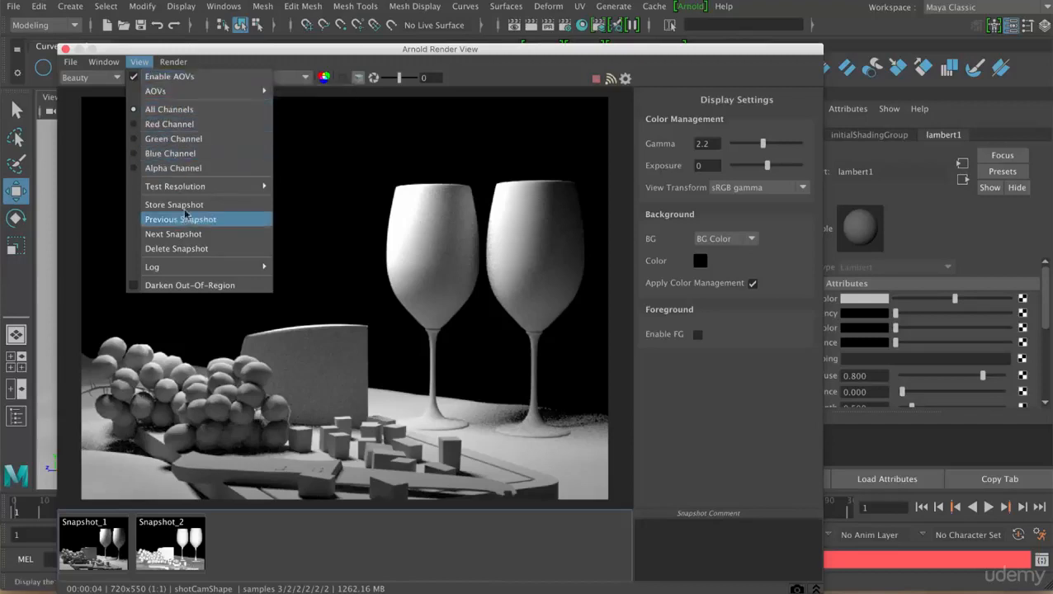
mouse_move(192, 190)
left_click(180, 285)
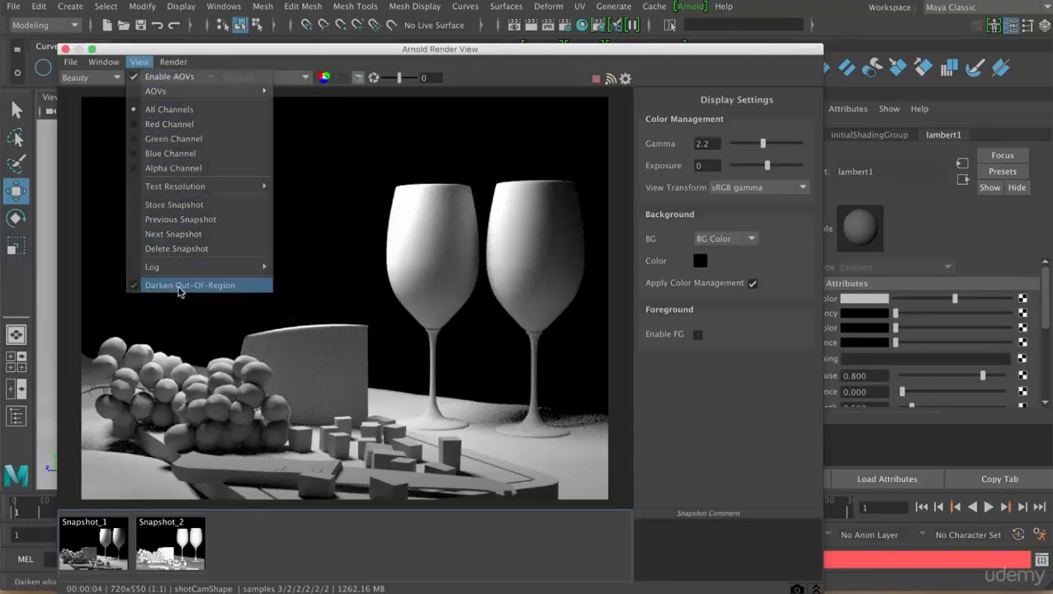
Draw a crop region across the cheese and both glasses, and reduce it to the bowl of the glass nearer the cheese.
left_click(341, 77)
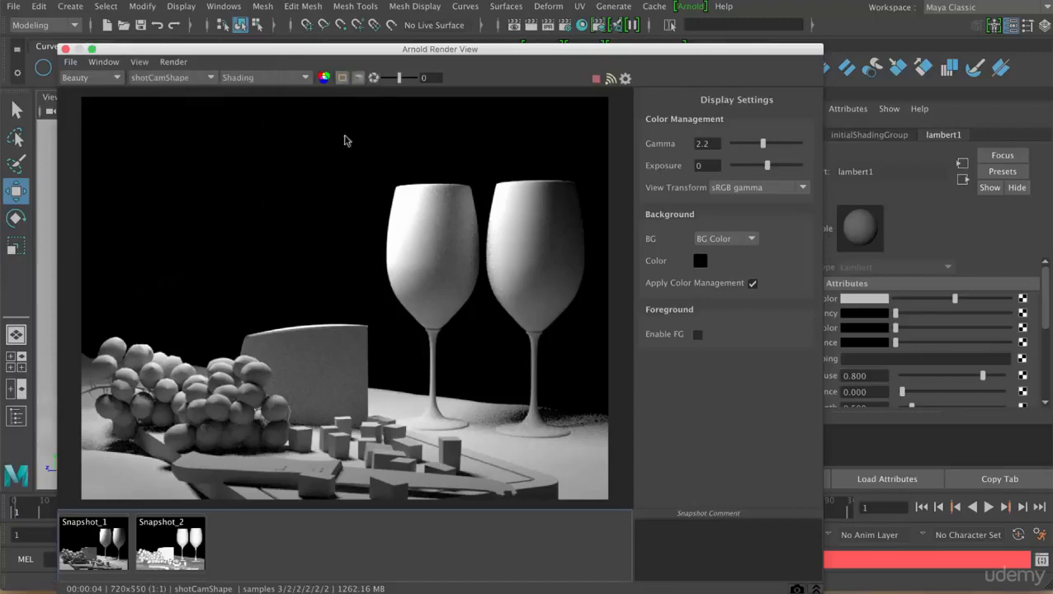
left_click_drag(303, 199, 519, 352)
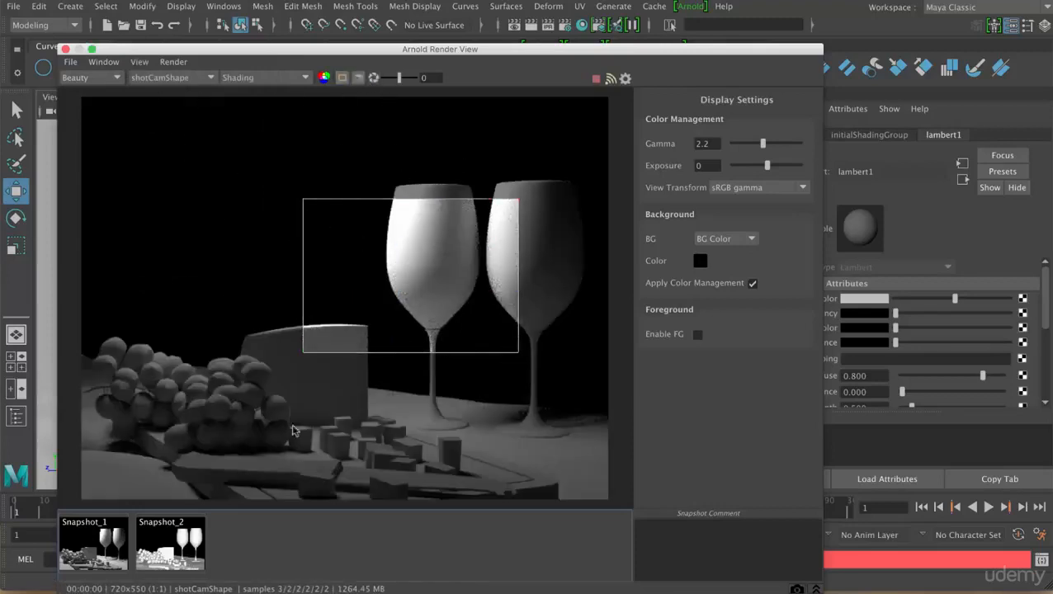
left_click_drag(410, 280, 401, 251)
left_click_drag(302, 177, 435, 239)
left_click_drag(466, 286, 438, 244)
Disable Darken Out-Of-Region, review the render options and stop the IPR render.
left_click(138, 61)
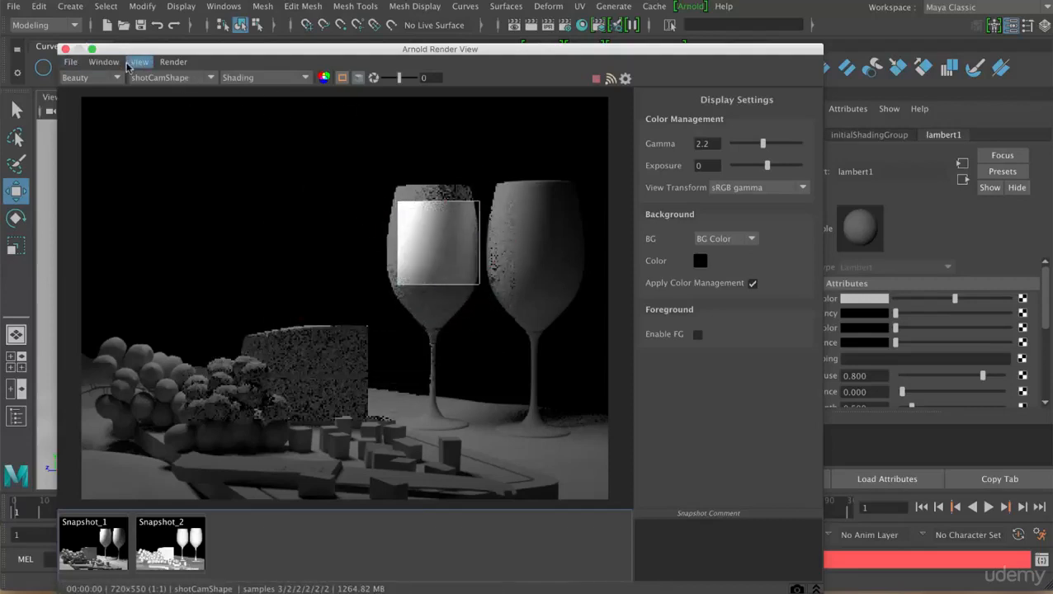
left_click(149, 286)
left_click(172, 62)
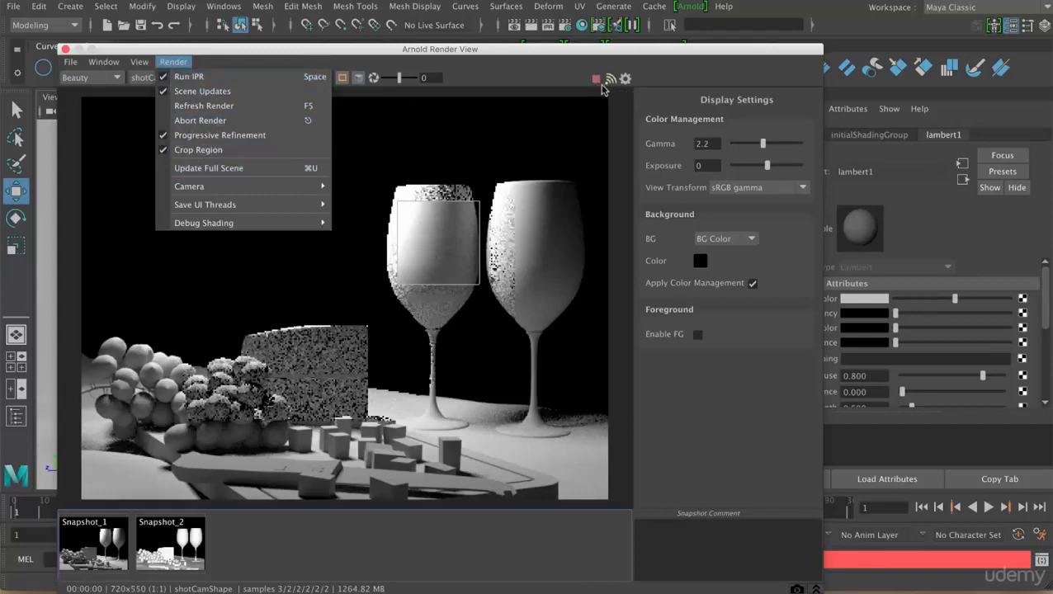
key("space")
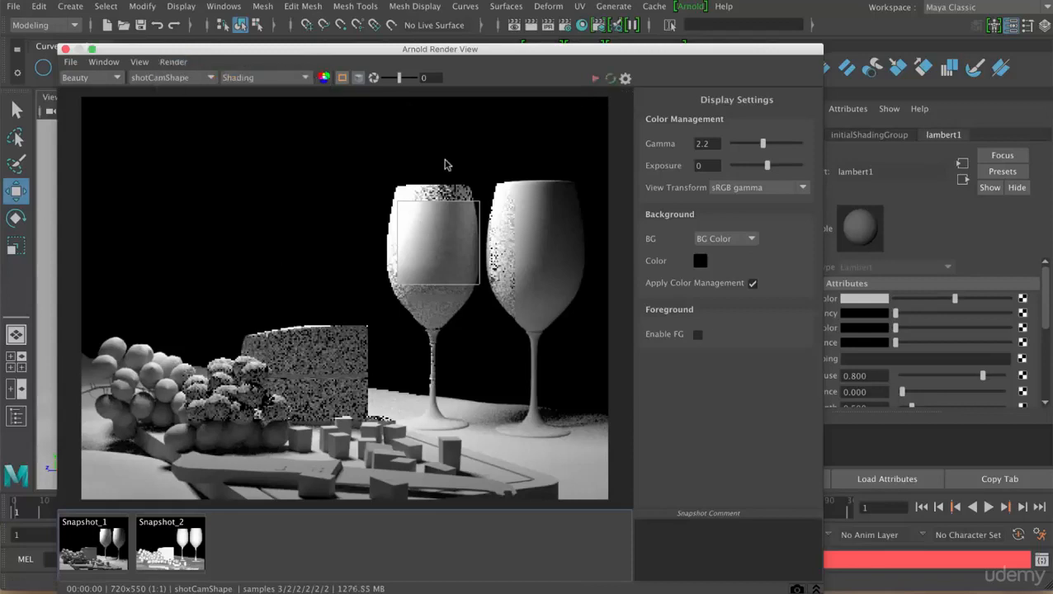